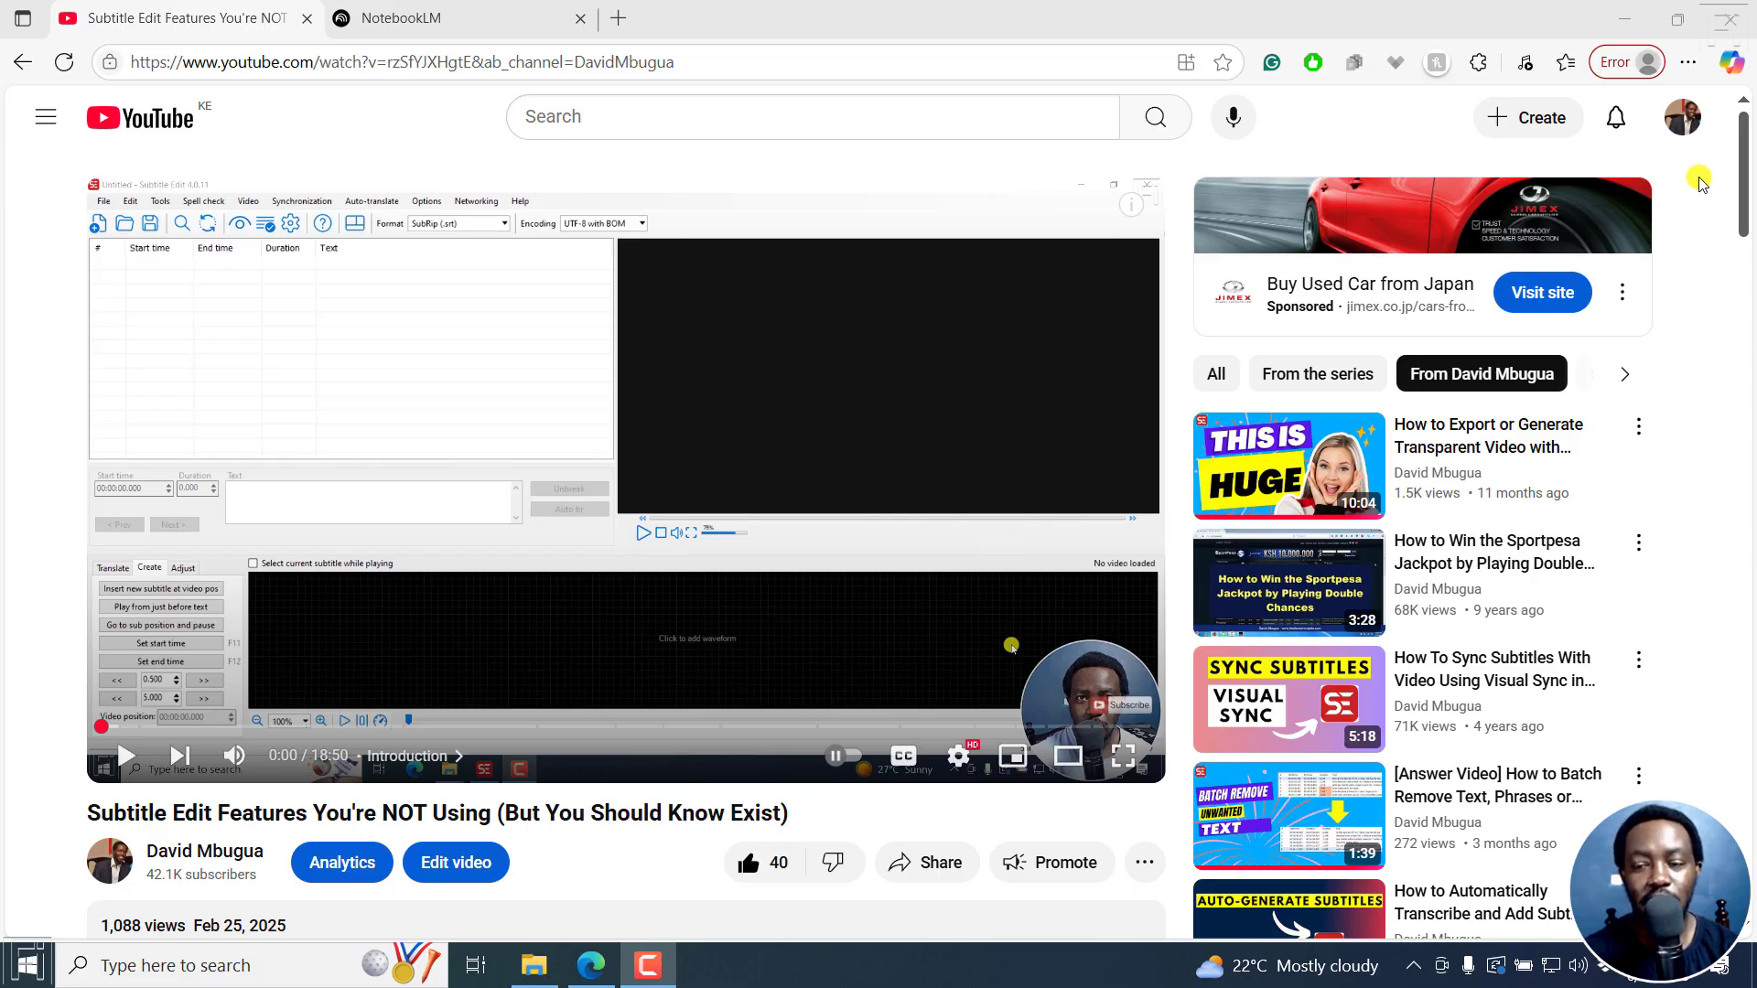
- Scroll the Subtitle Edit video page down to the description timestamps, Chapters and Transcript section
left_click_drag(1746, 157, 1750, 271)
scroll(1750, 272, "up", 3)
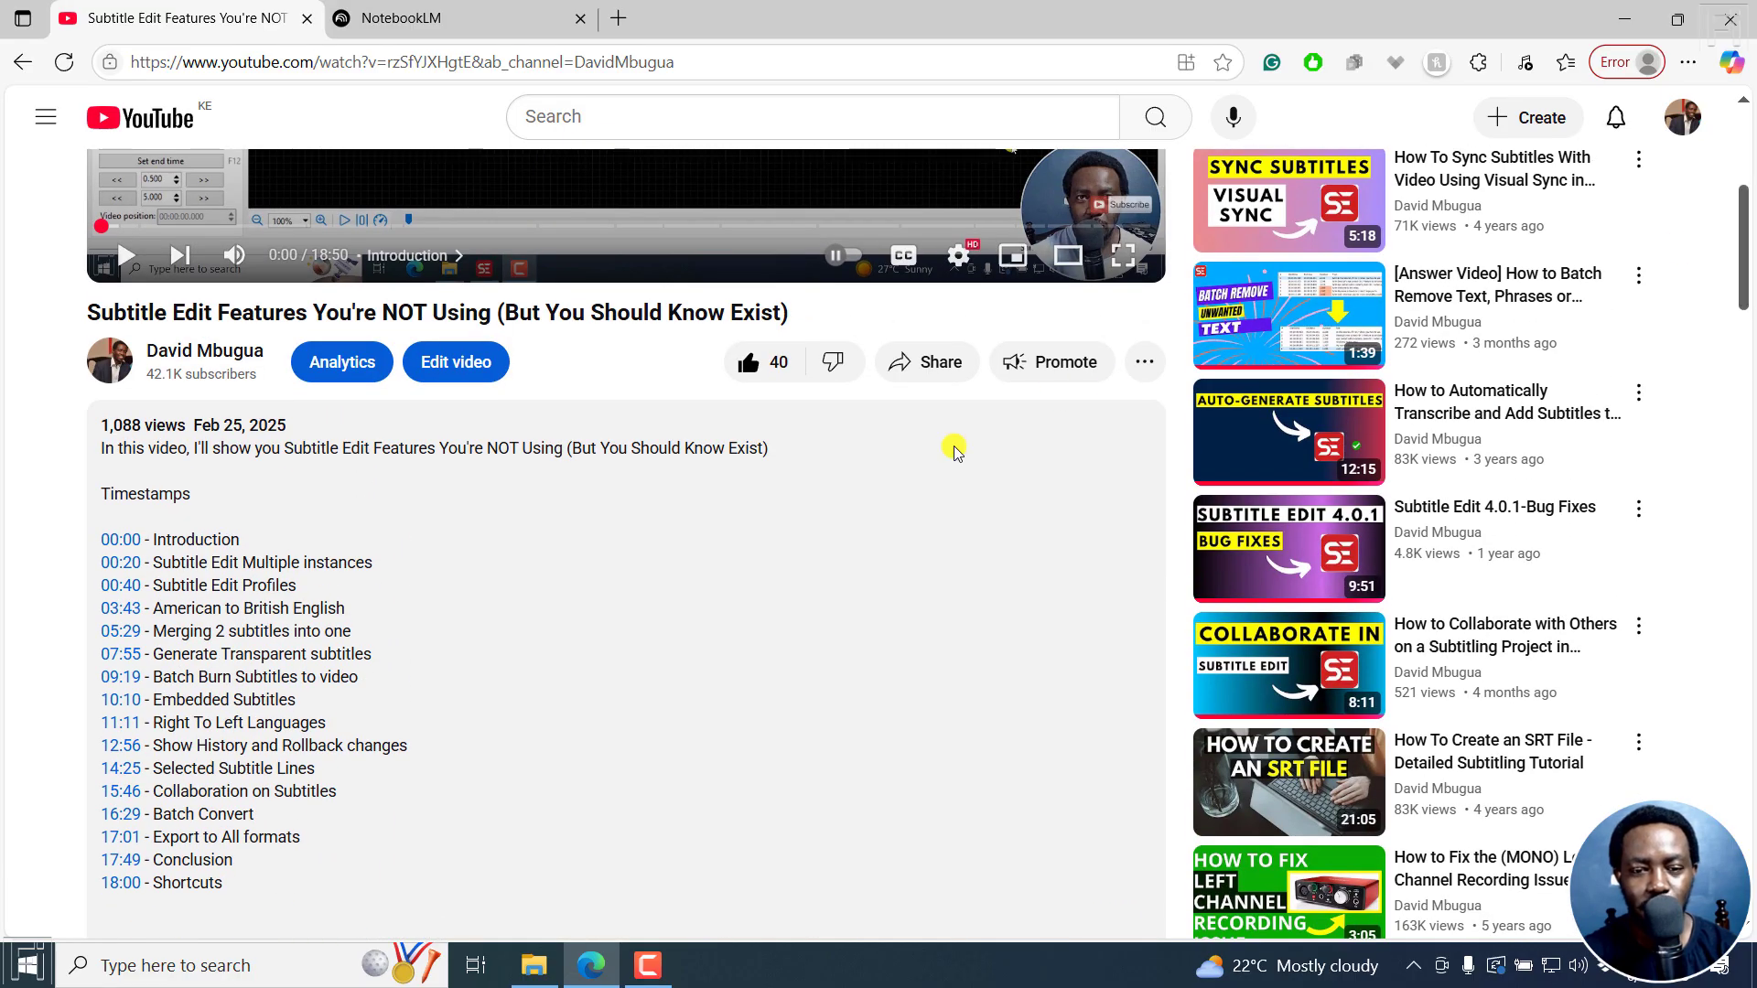
scroll(1332, 562, "down", 10)
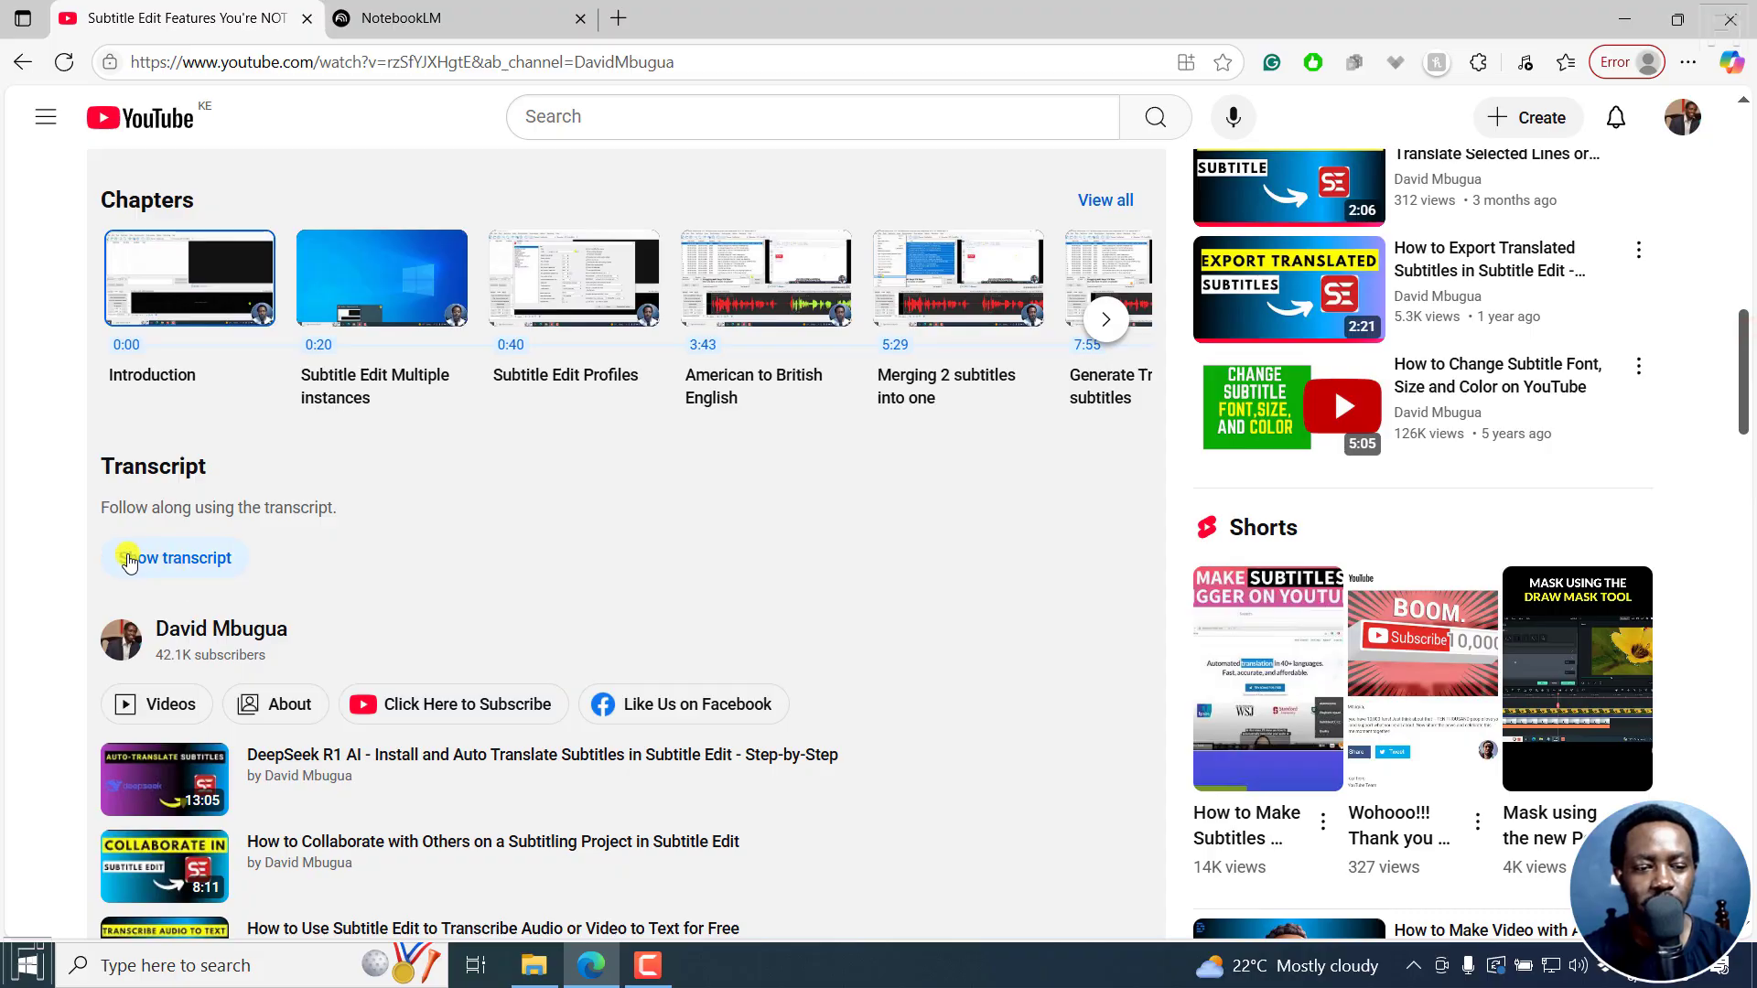
- Open the video's auto-generated English transcript, showing the Introduction chapter's timestamped lines
left_click(132, 565)
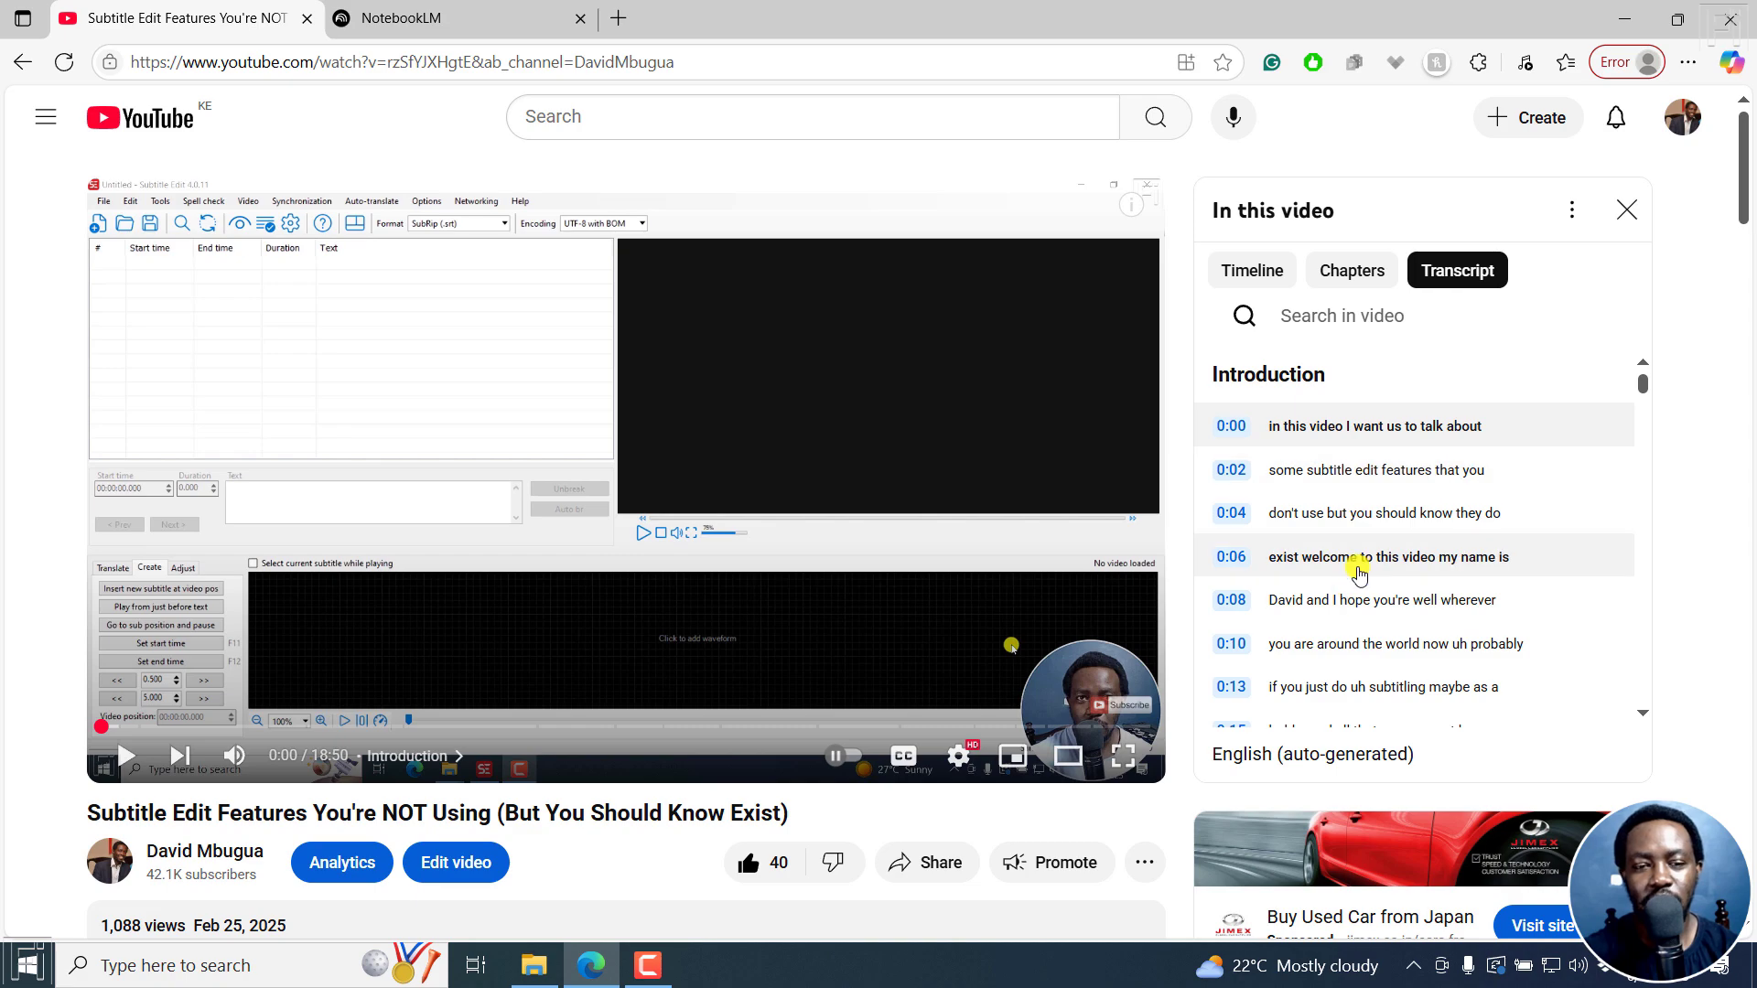
left_click(440, 7)
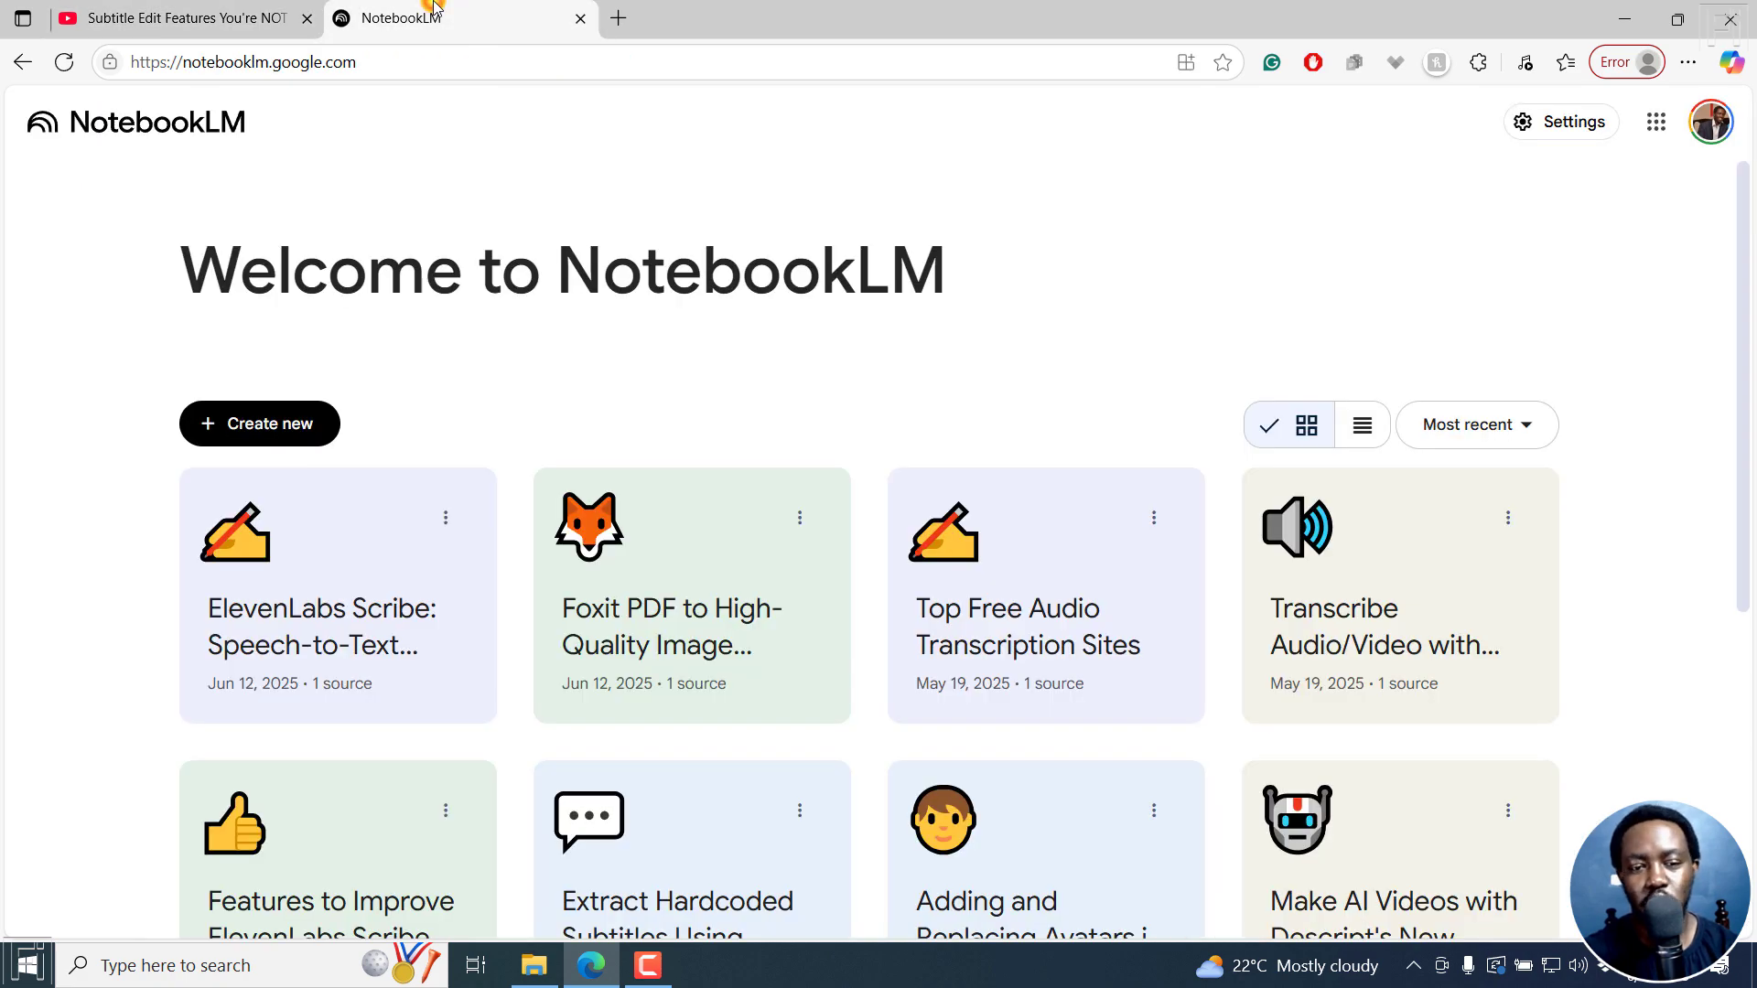
left_click(186, 8)
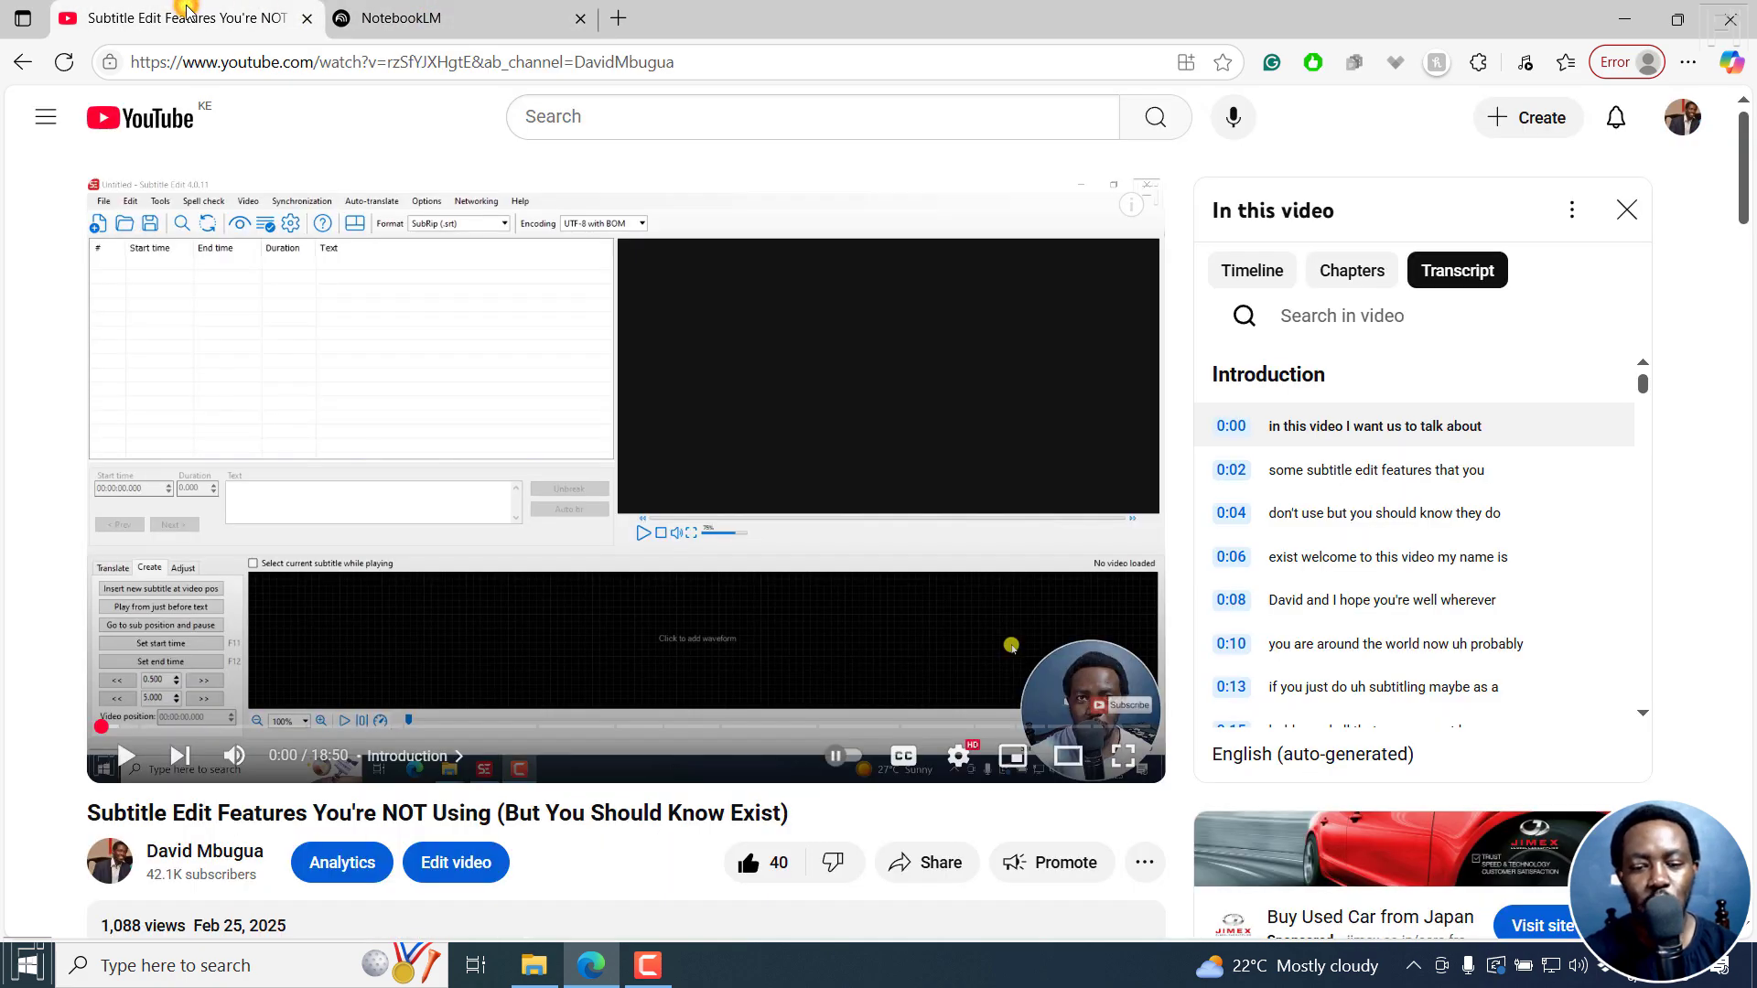
- Copy the YouTube video's share link, then switch to the NotebookLM welcome page
left_click(909, 875)
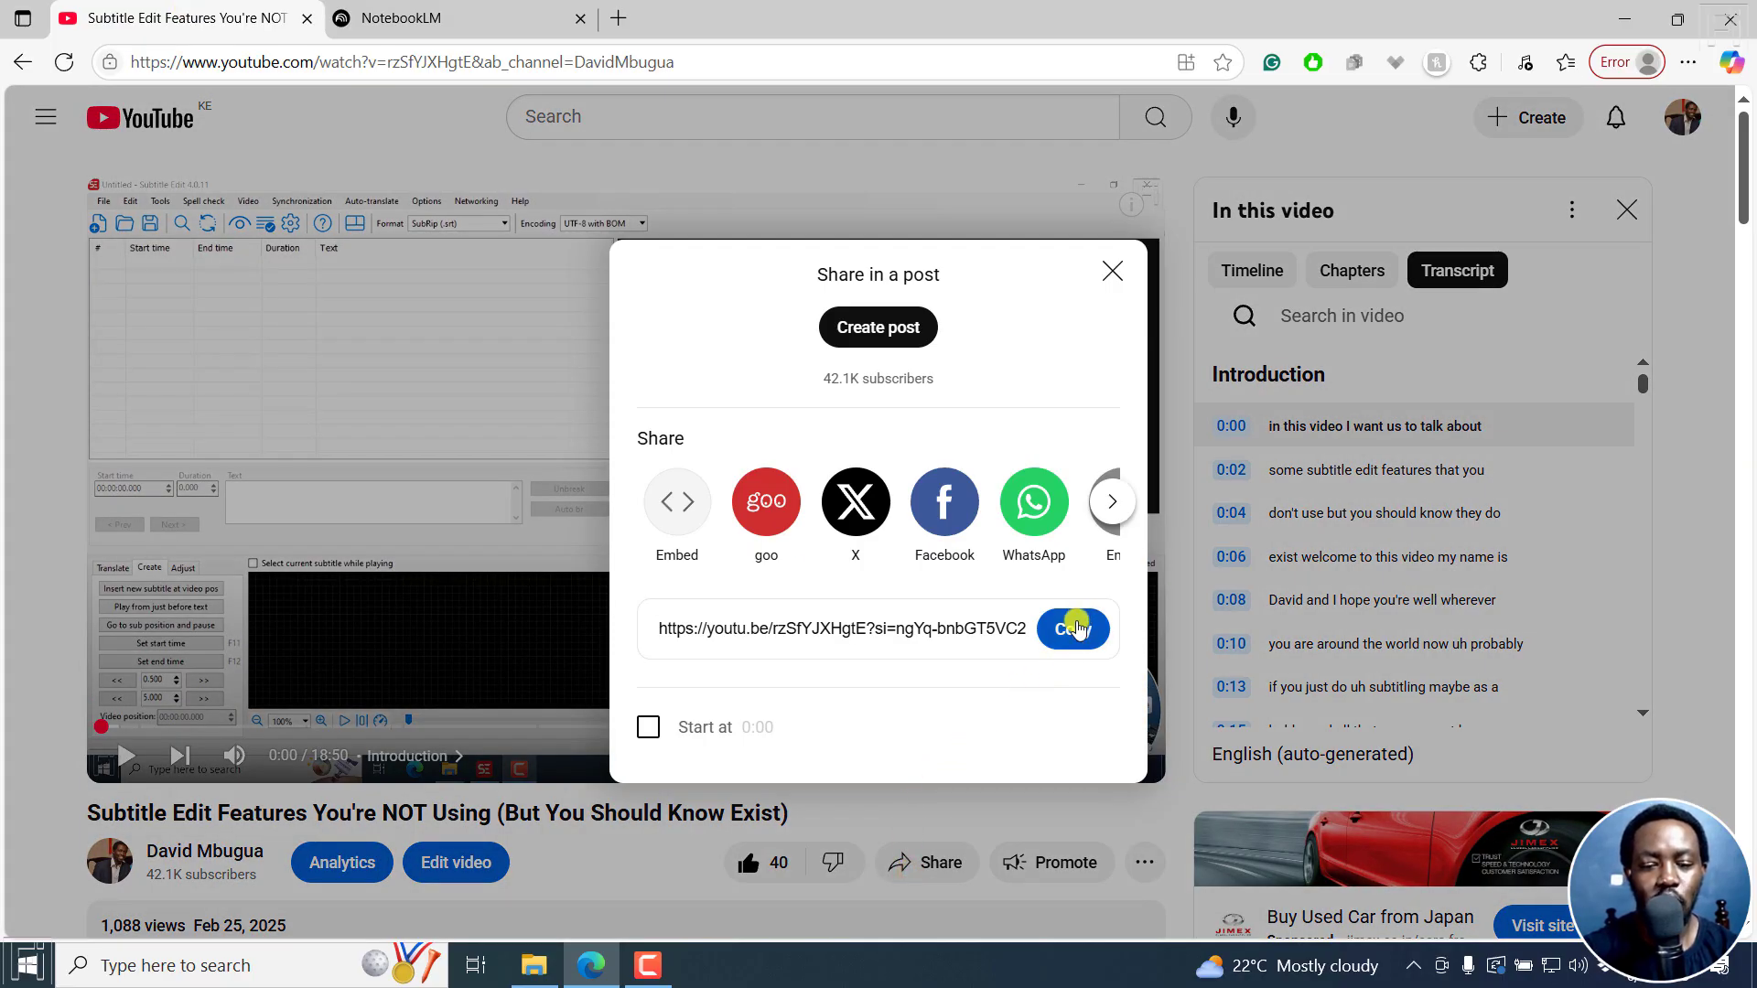
left_click(1077, 628)
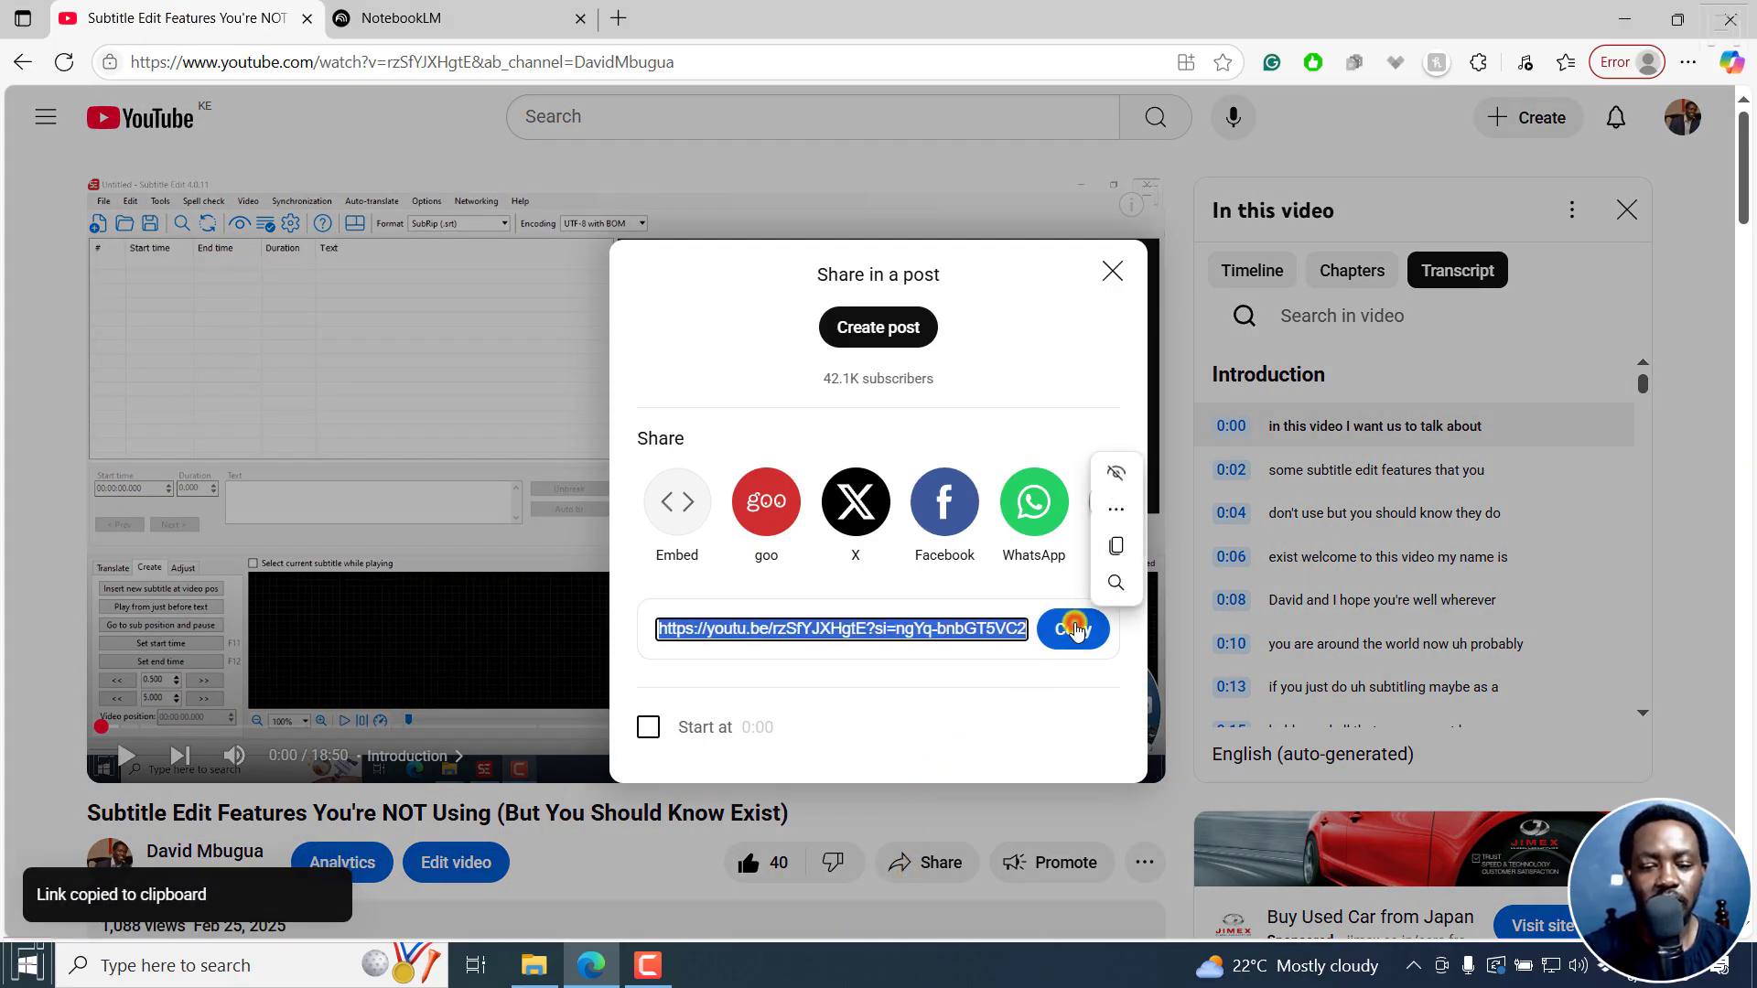
left_click(1110, 273)
left_click(432, 14)
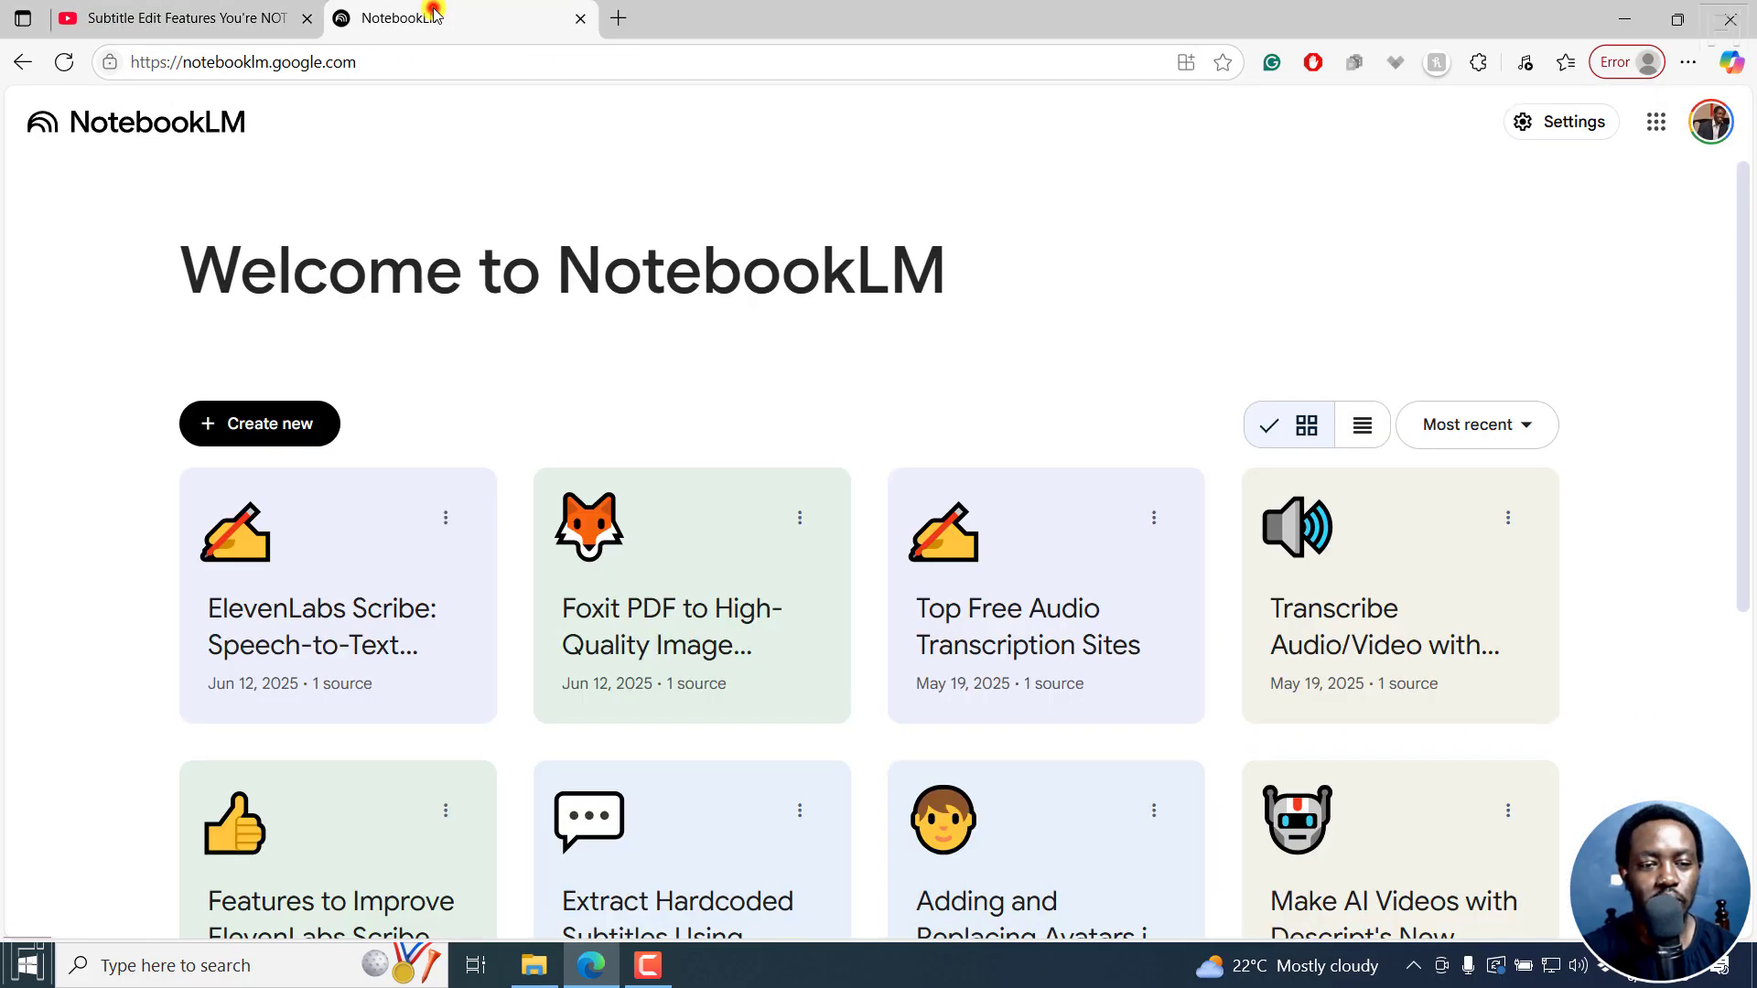
- Create a new notebook using the pasted Subtitle Edit YouTube link as its source
left_click(257, 426)
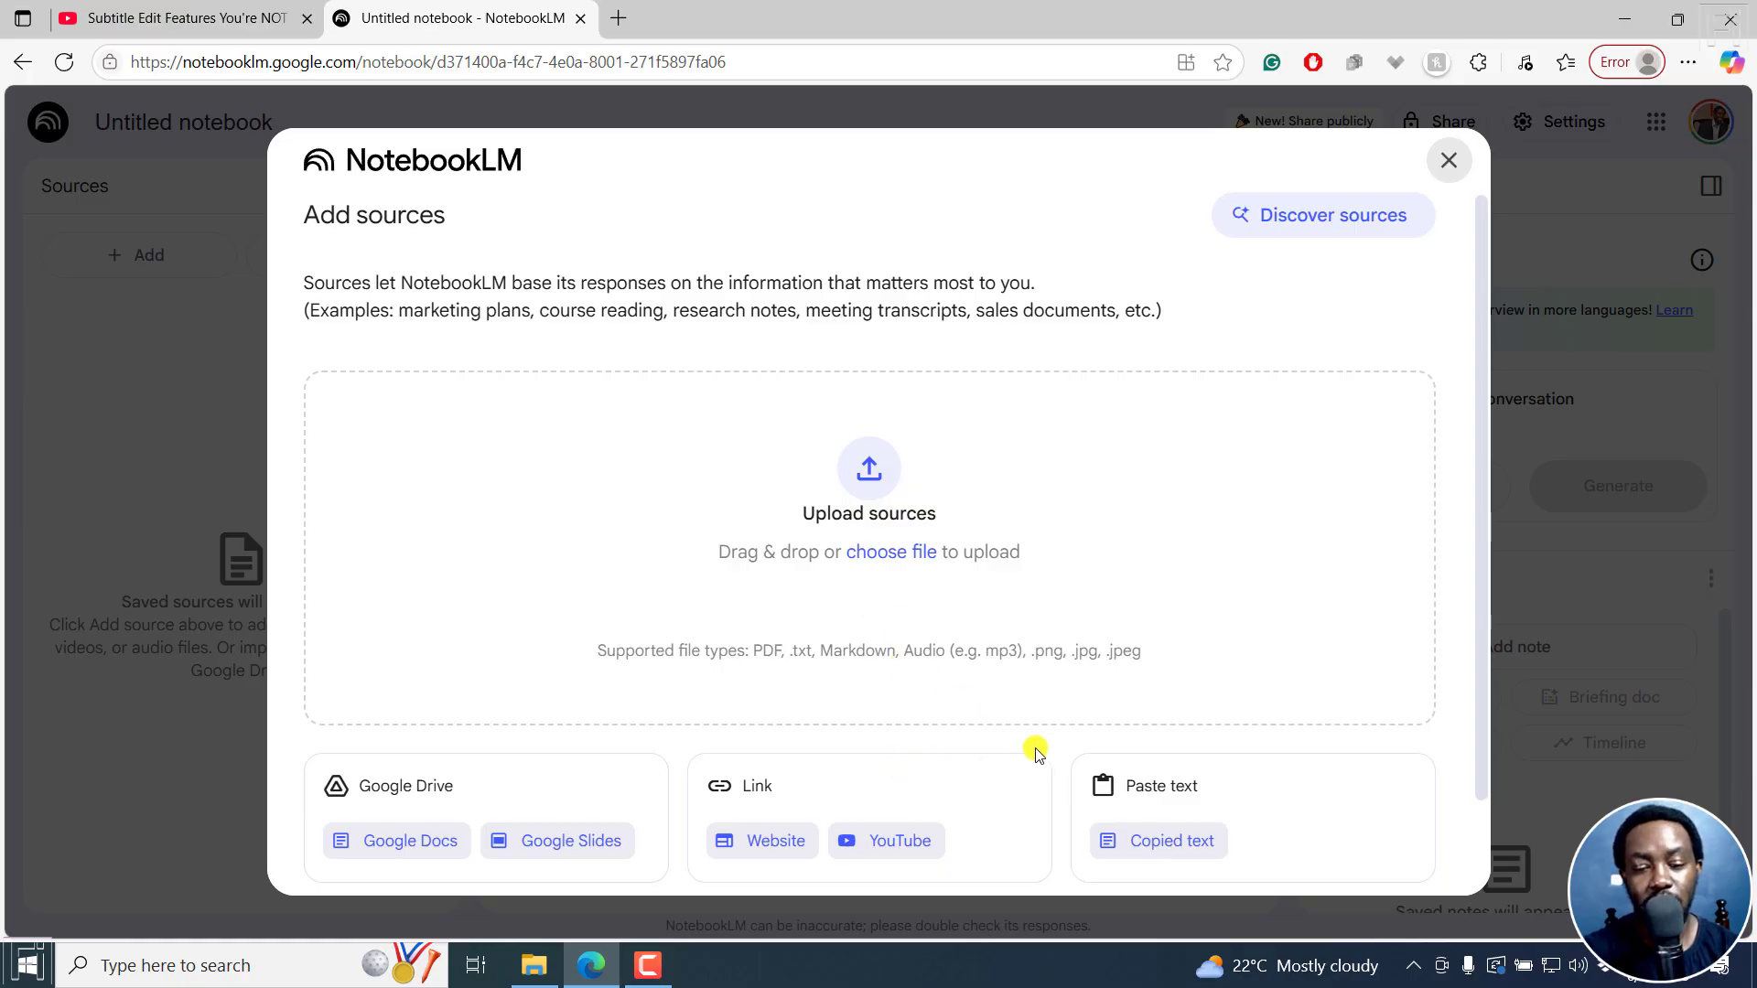
left_click(893, 843)
left_click(473, 380)
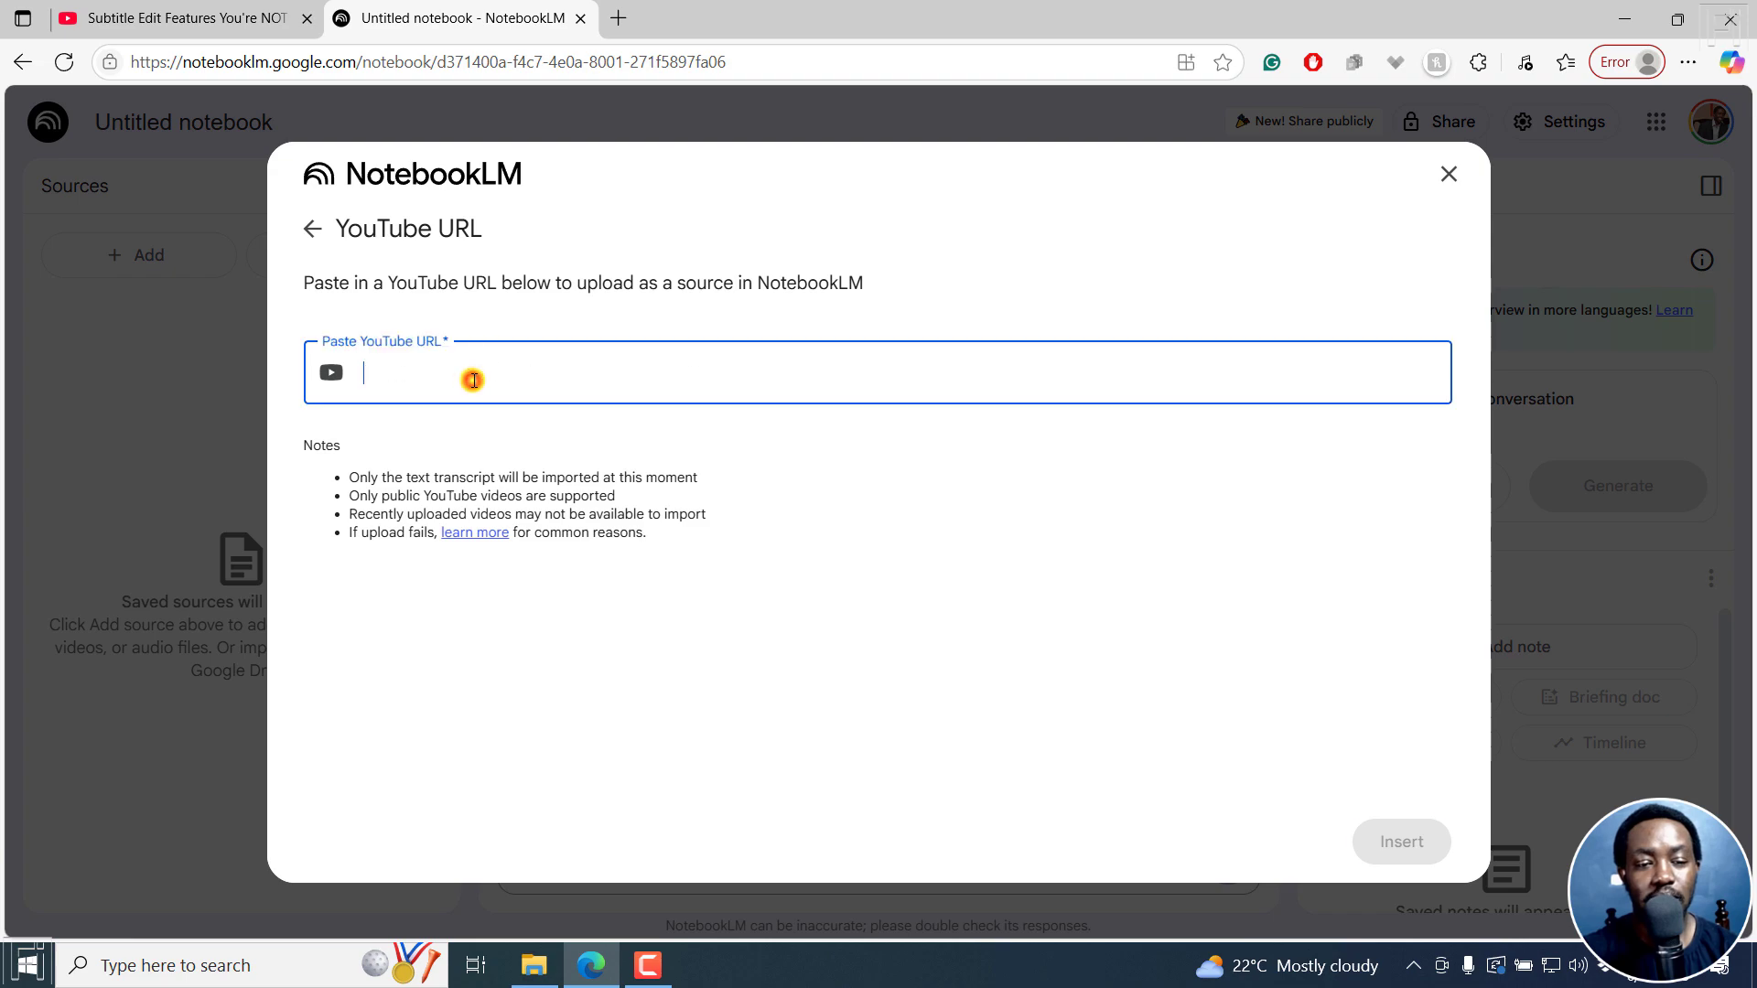
key("ctrl+v")
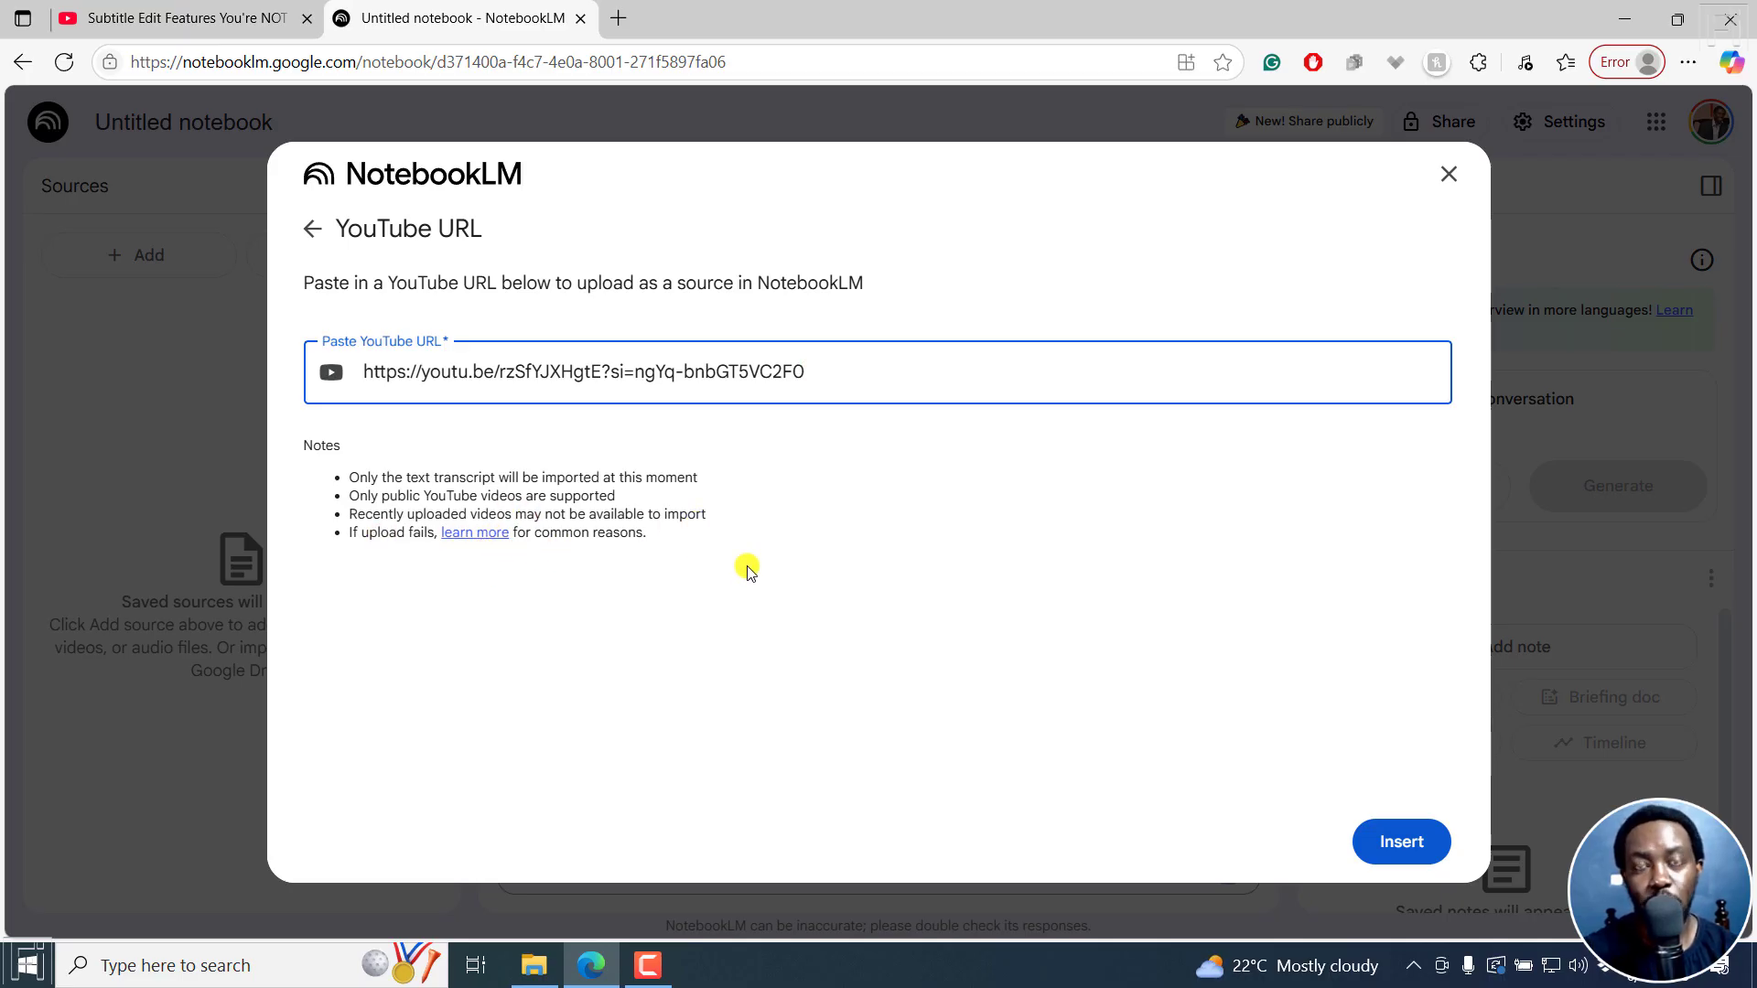
left_click(1412, 843)
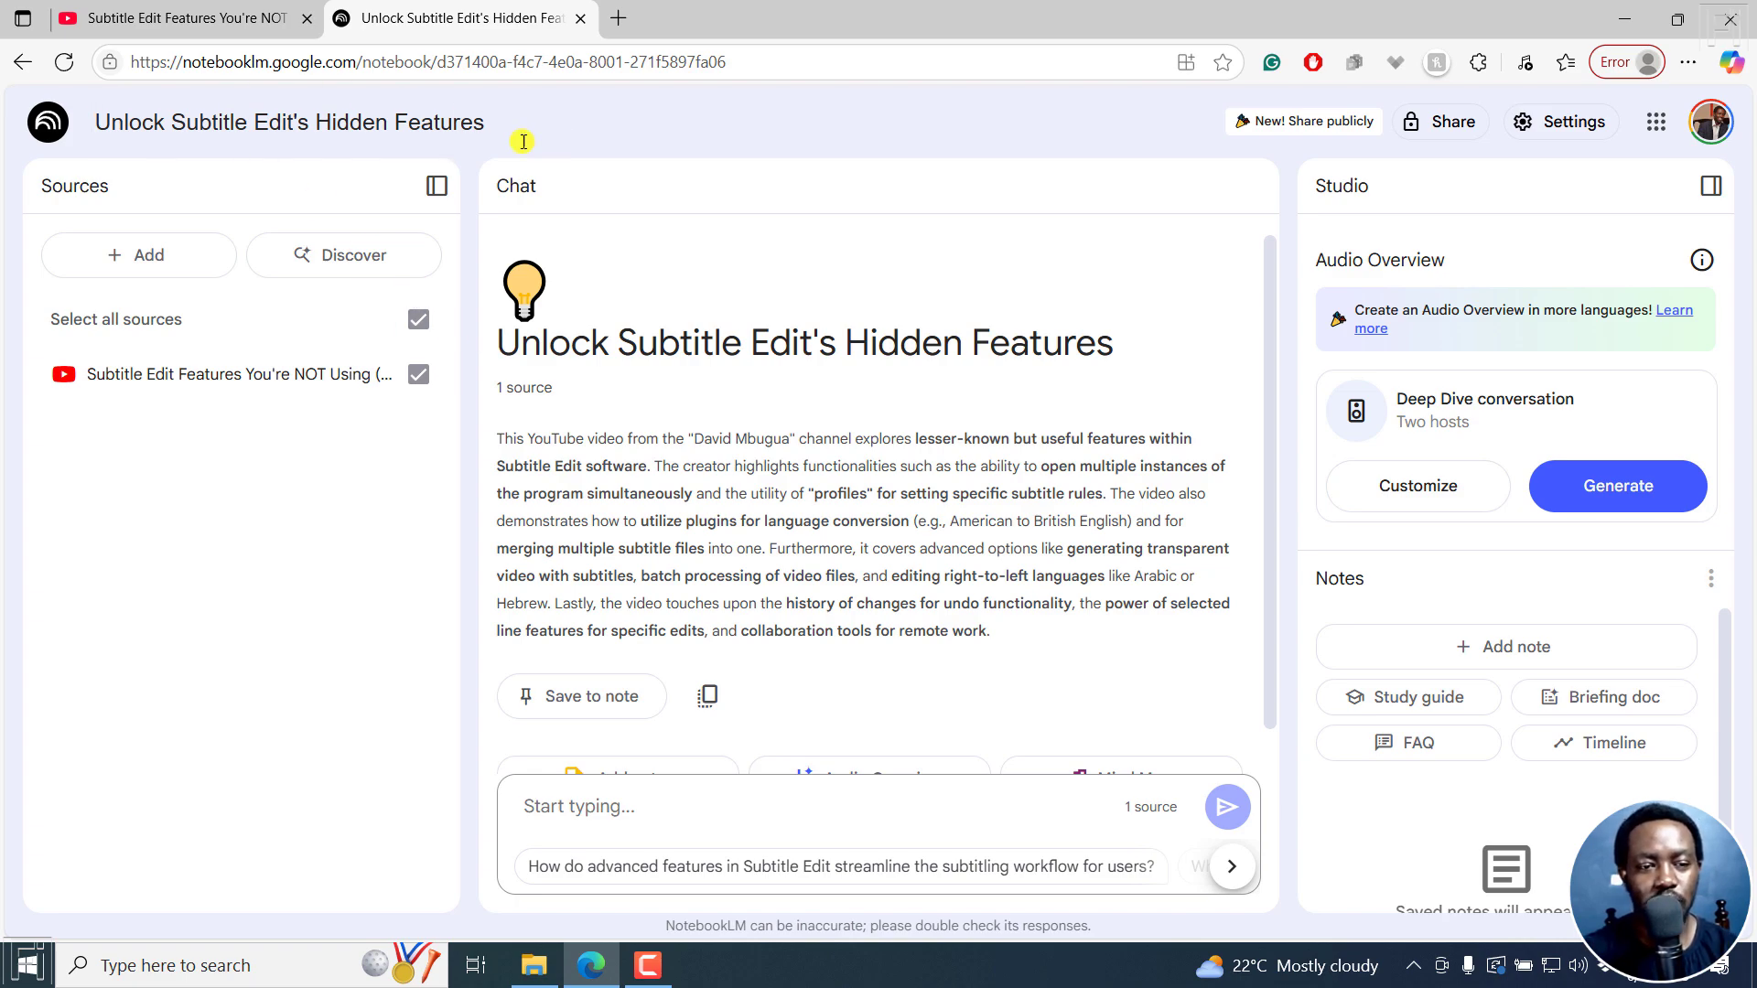
left_click(305, 373)
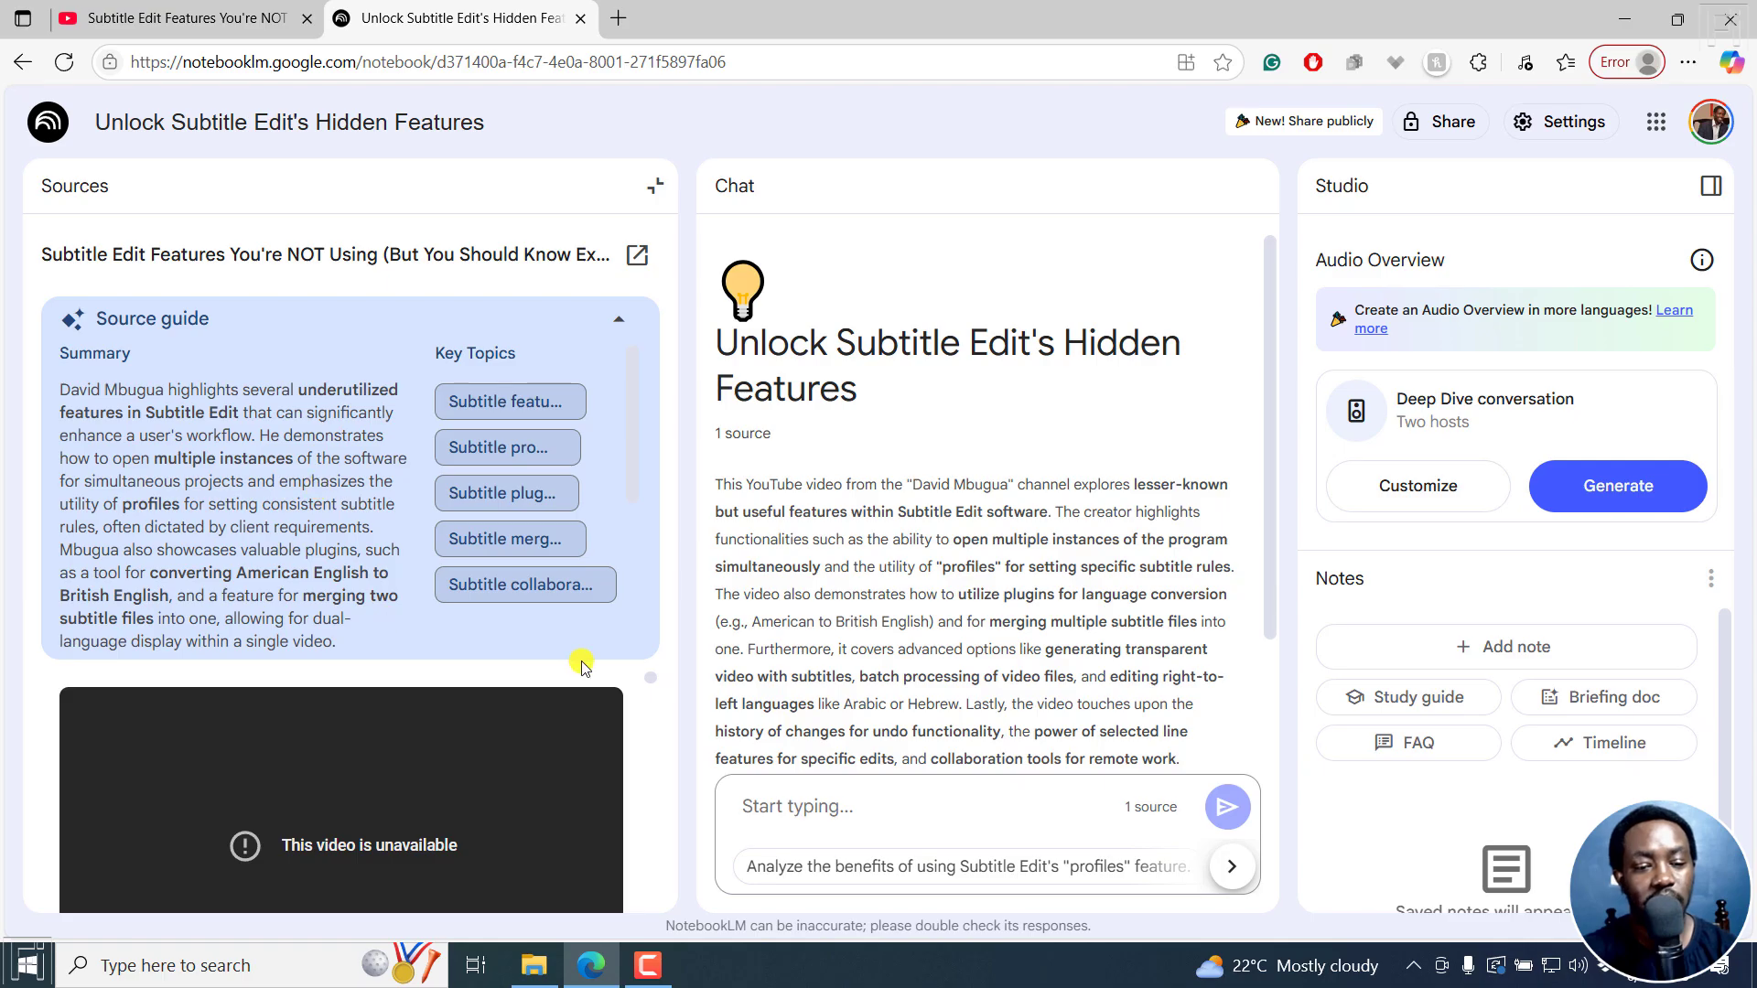
left_click_drag(631, 377, 636, 586)
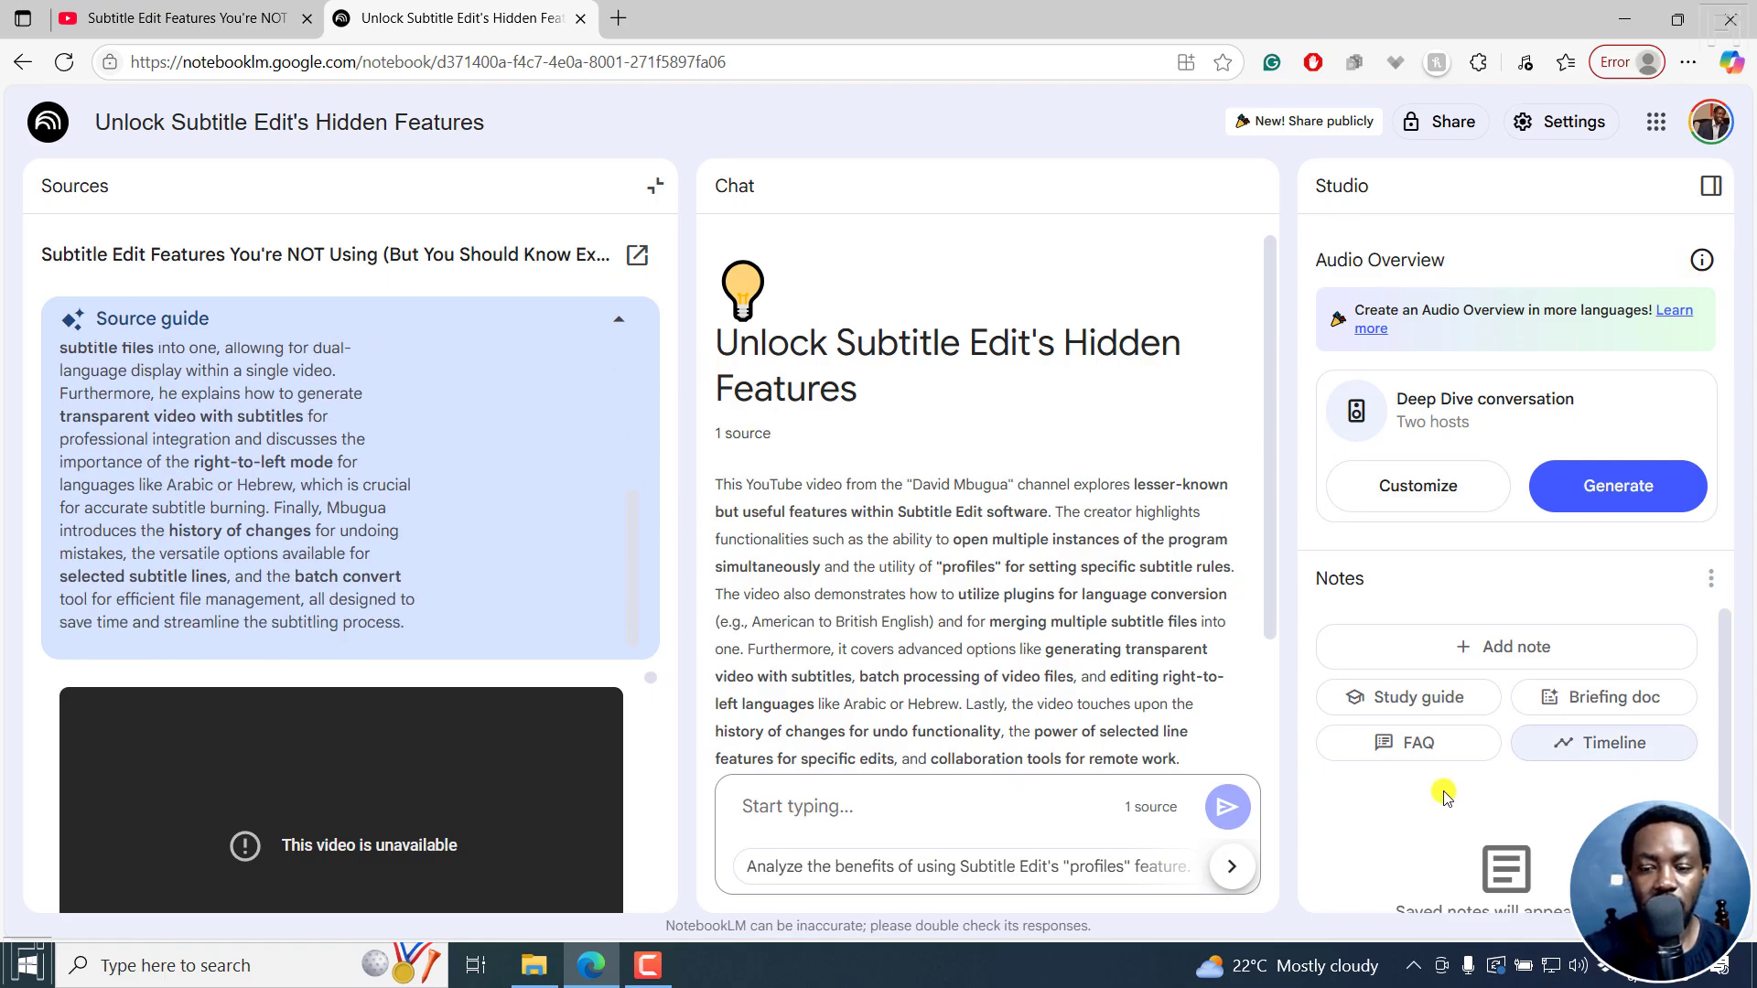
scroll(650, 686, "down", 15)
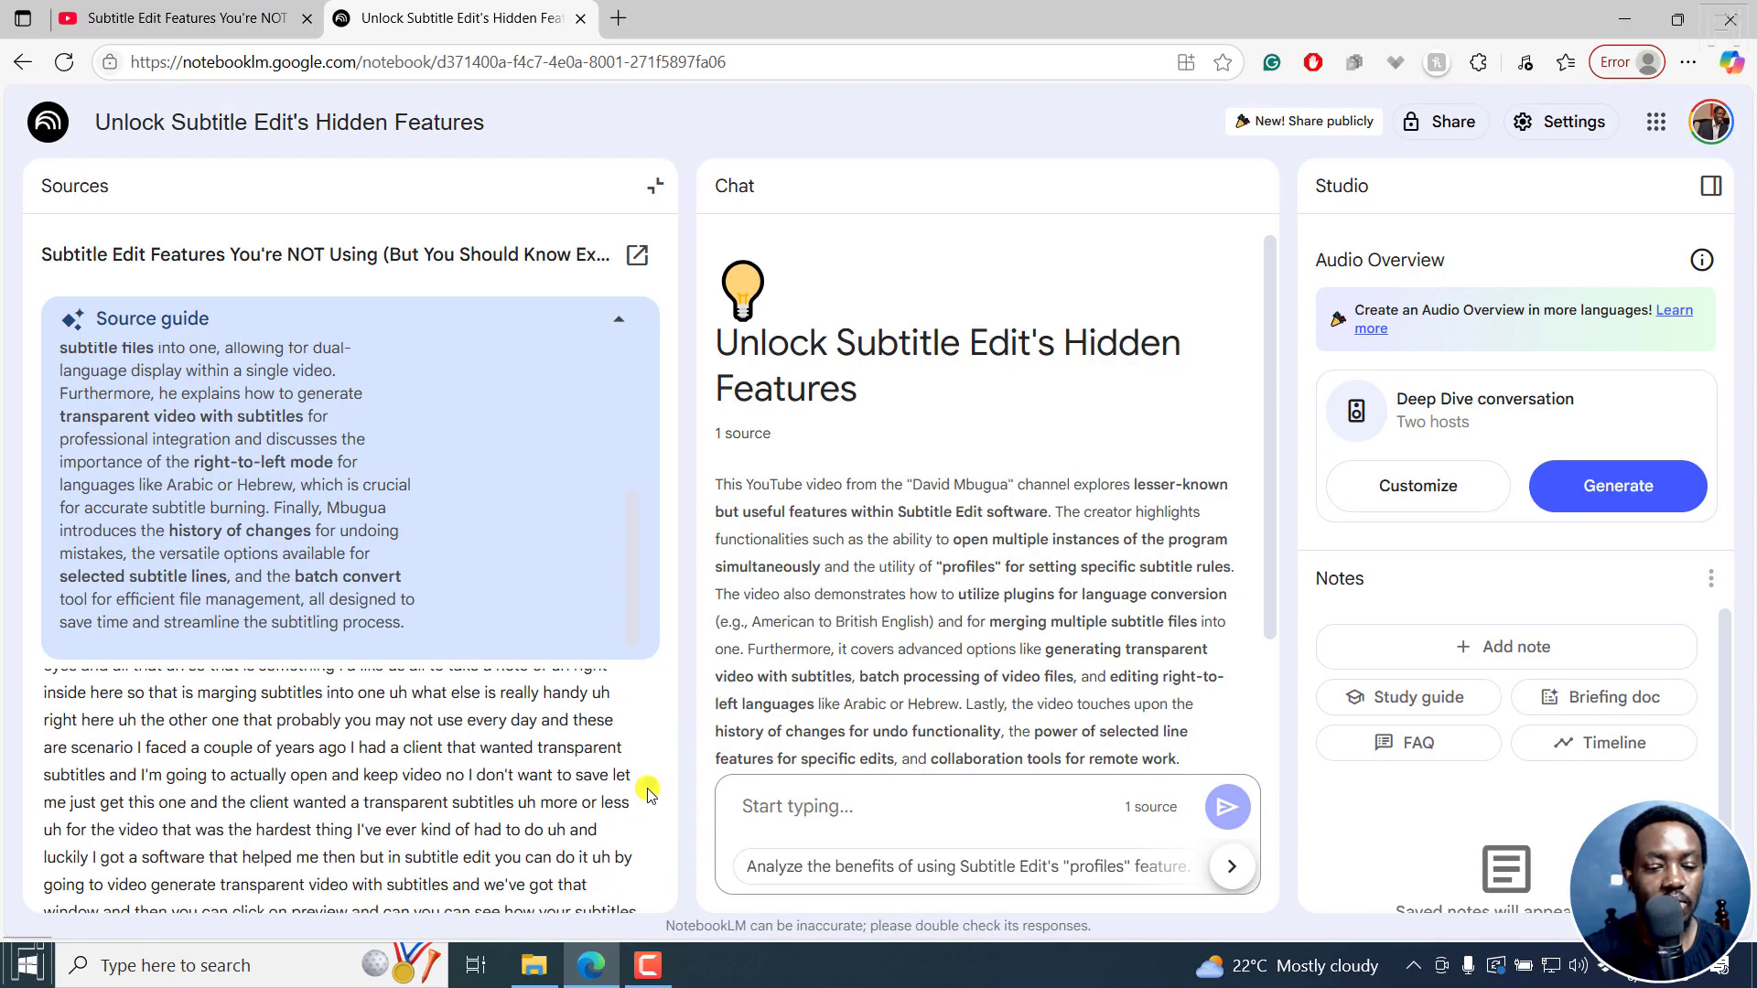
scroll(672, 590, "up", 15)
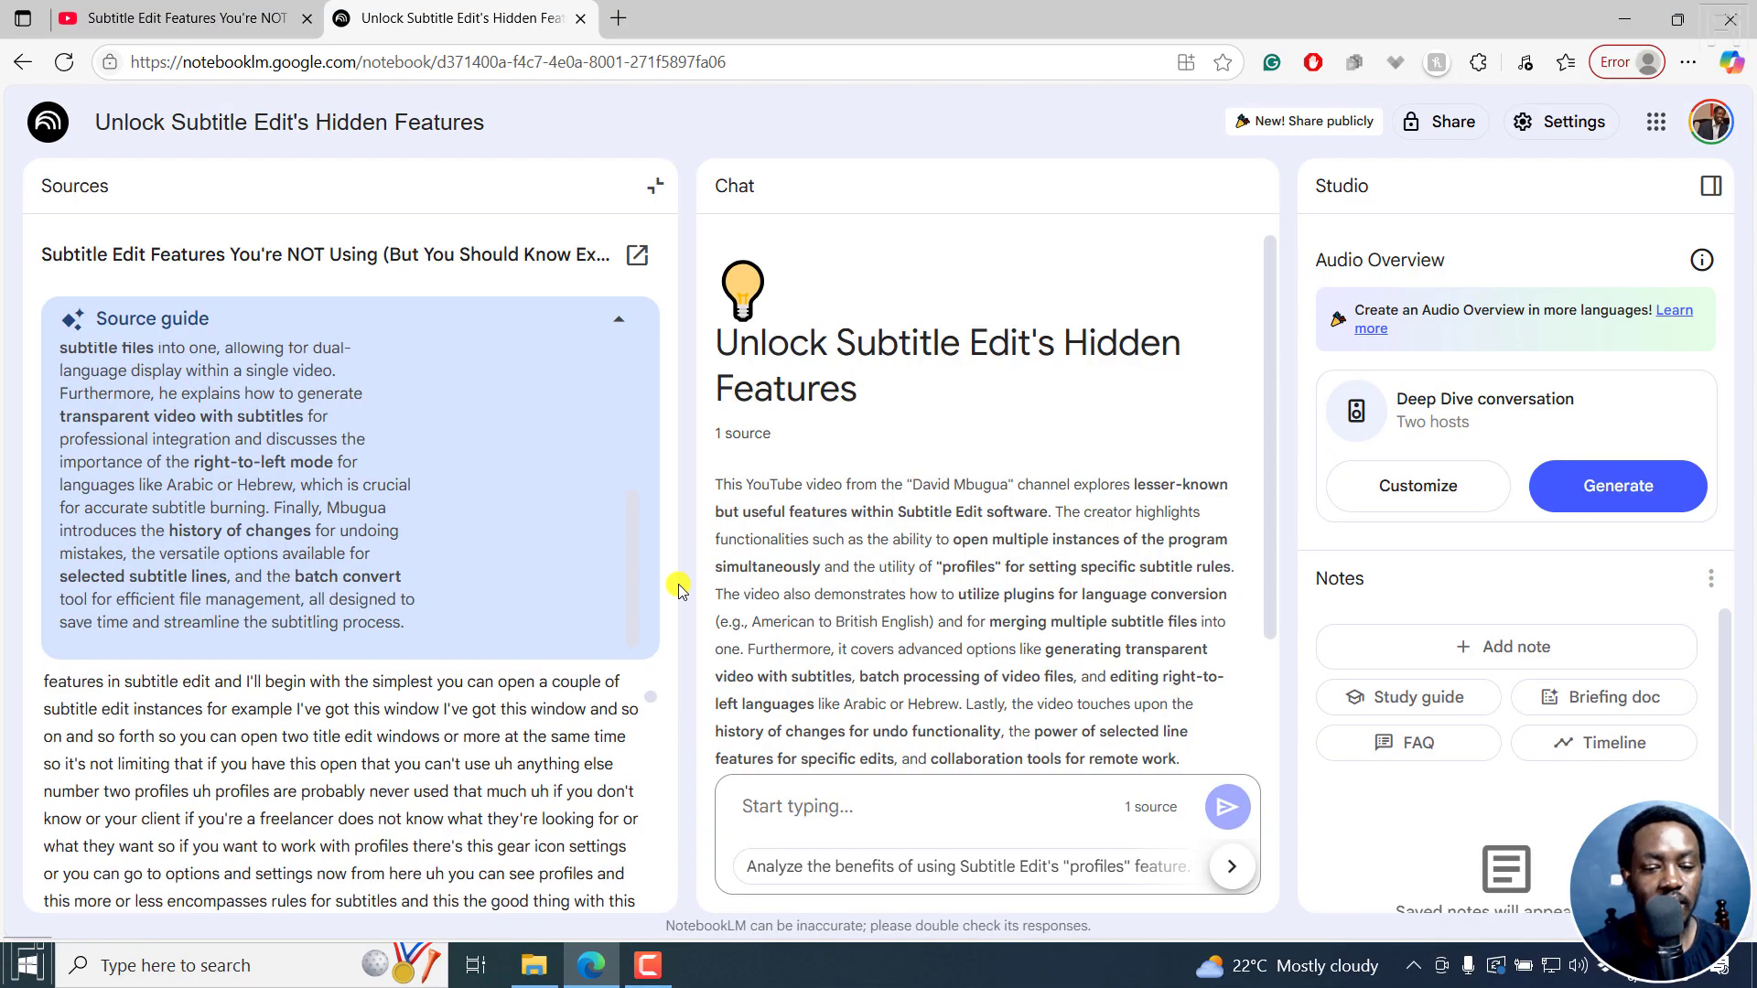
left_click(650, 183)
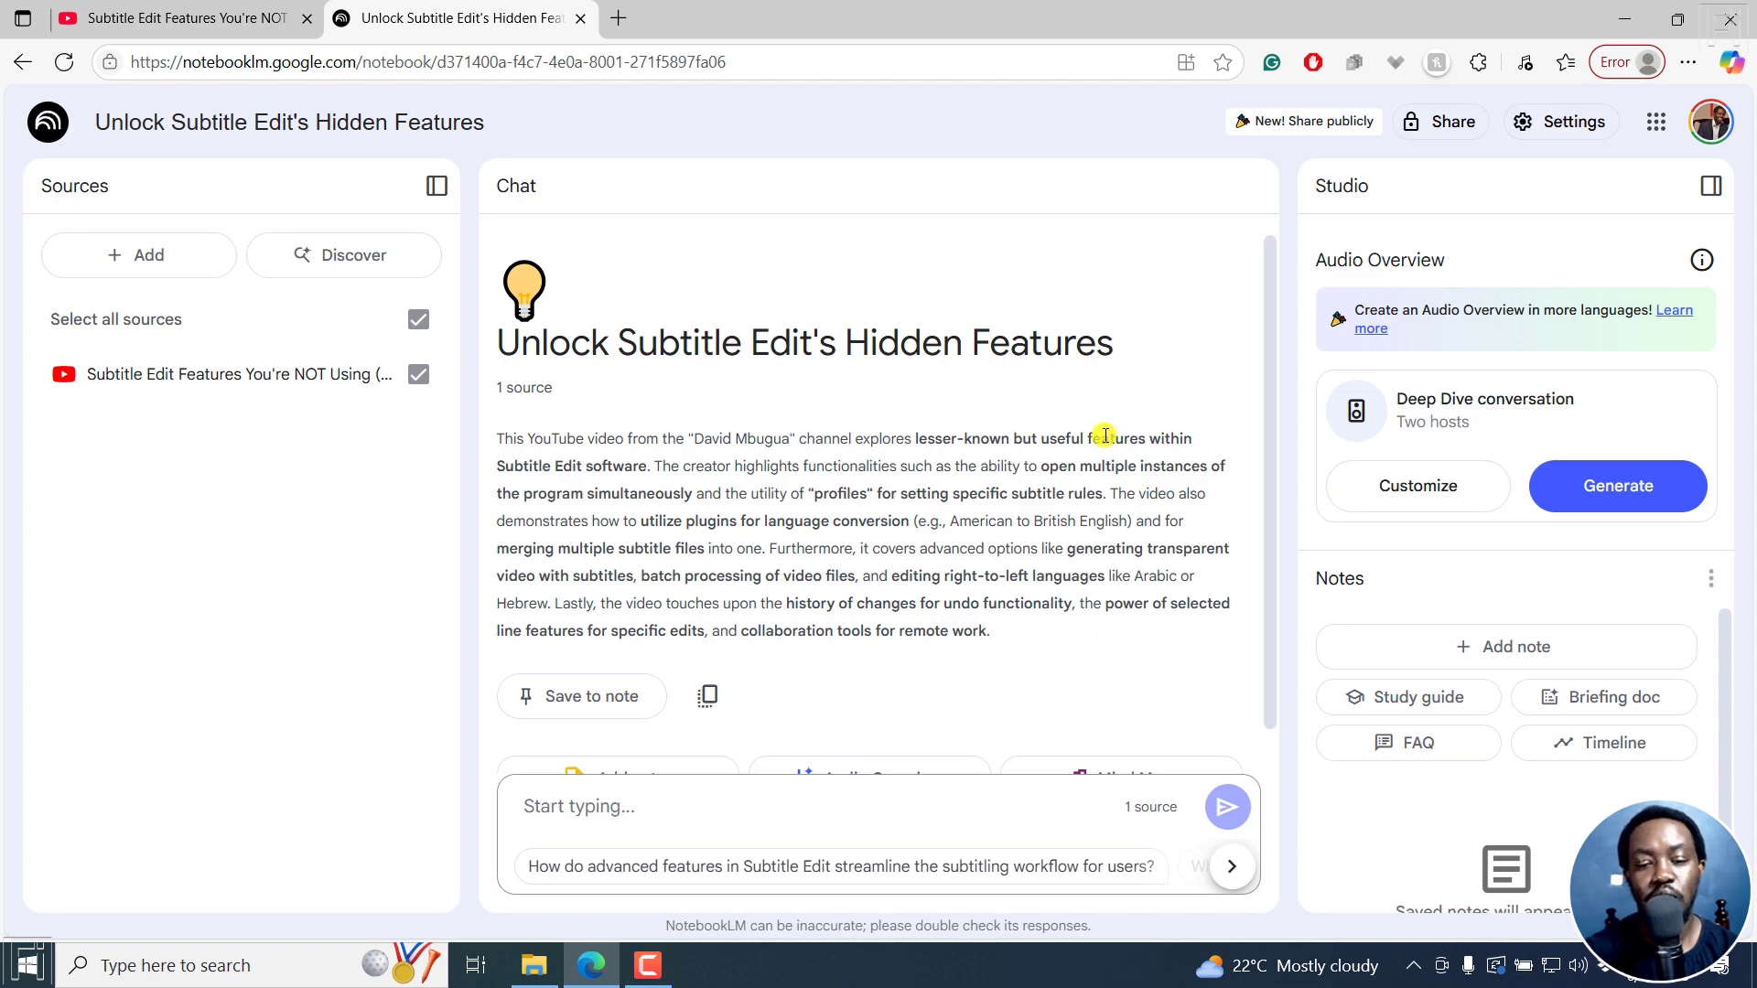
- Ask the chat: 'Write a blog post from the summary above highlighting all the feature mentioned from the video.'
scroll(1268, 427, "down", 1)
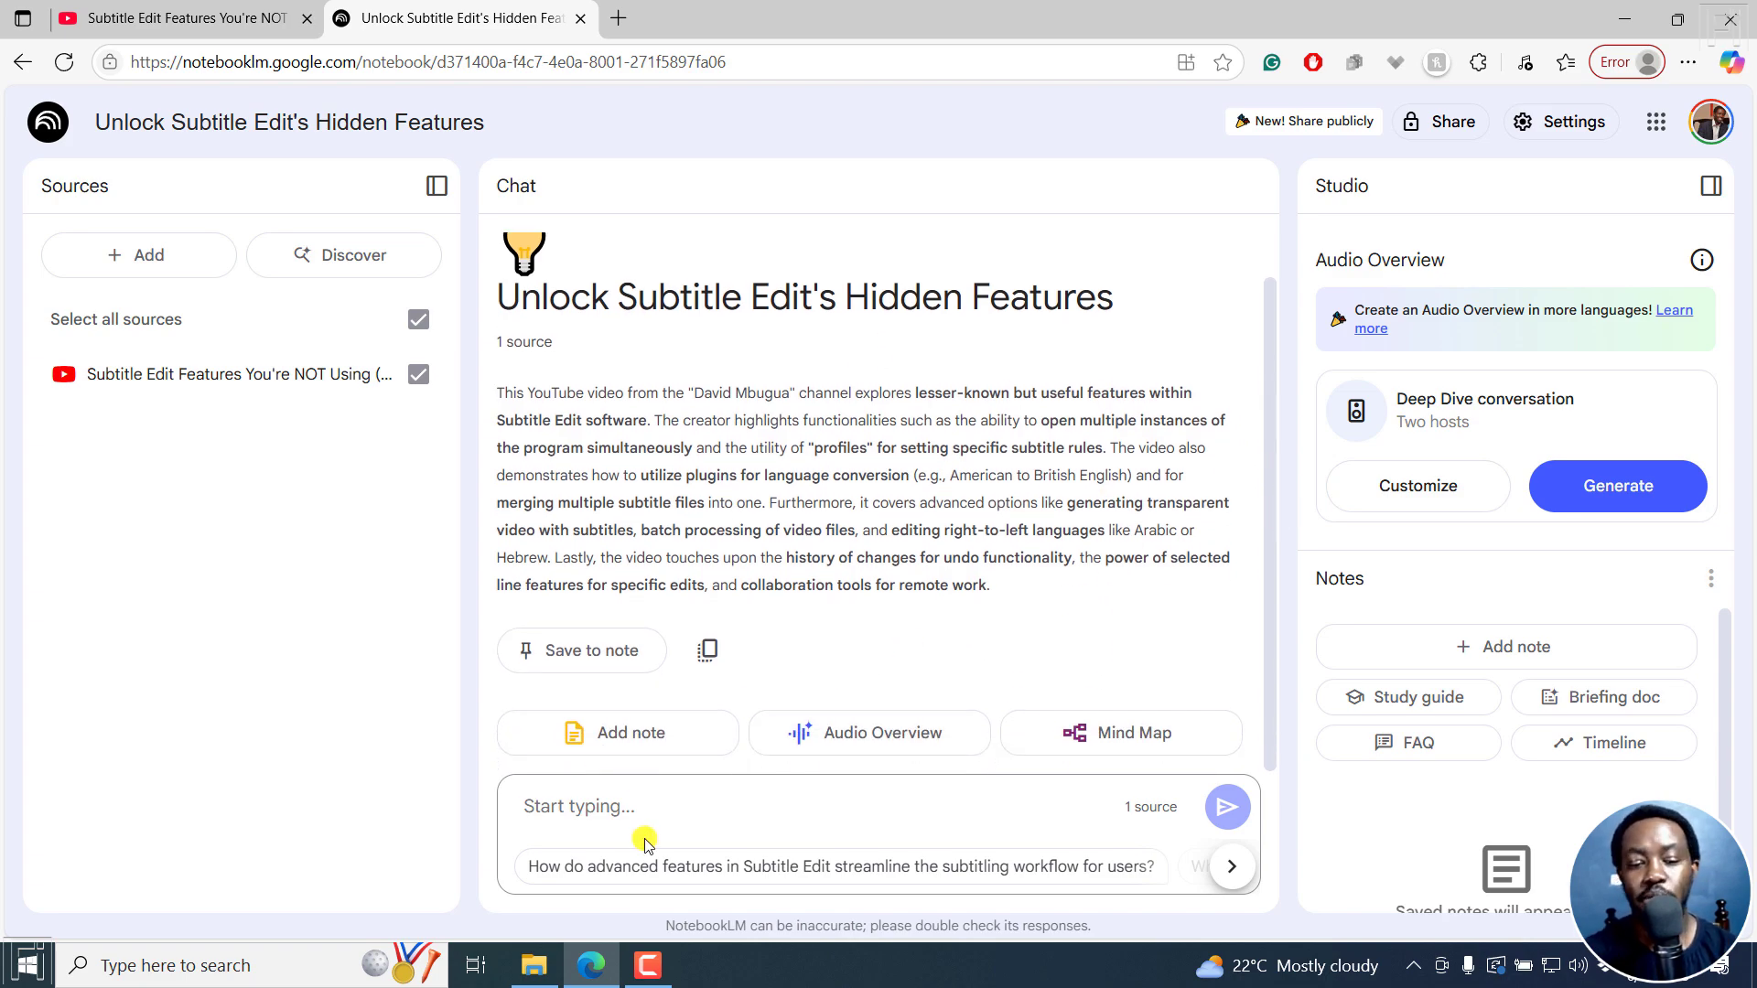
left_click(565, 816)
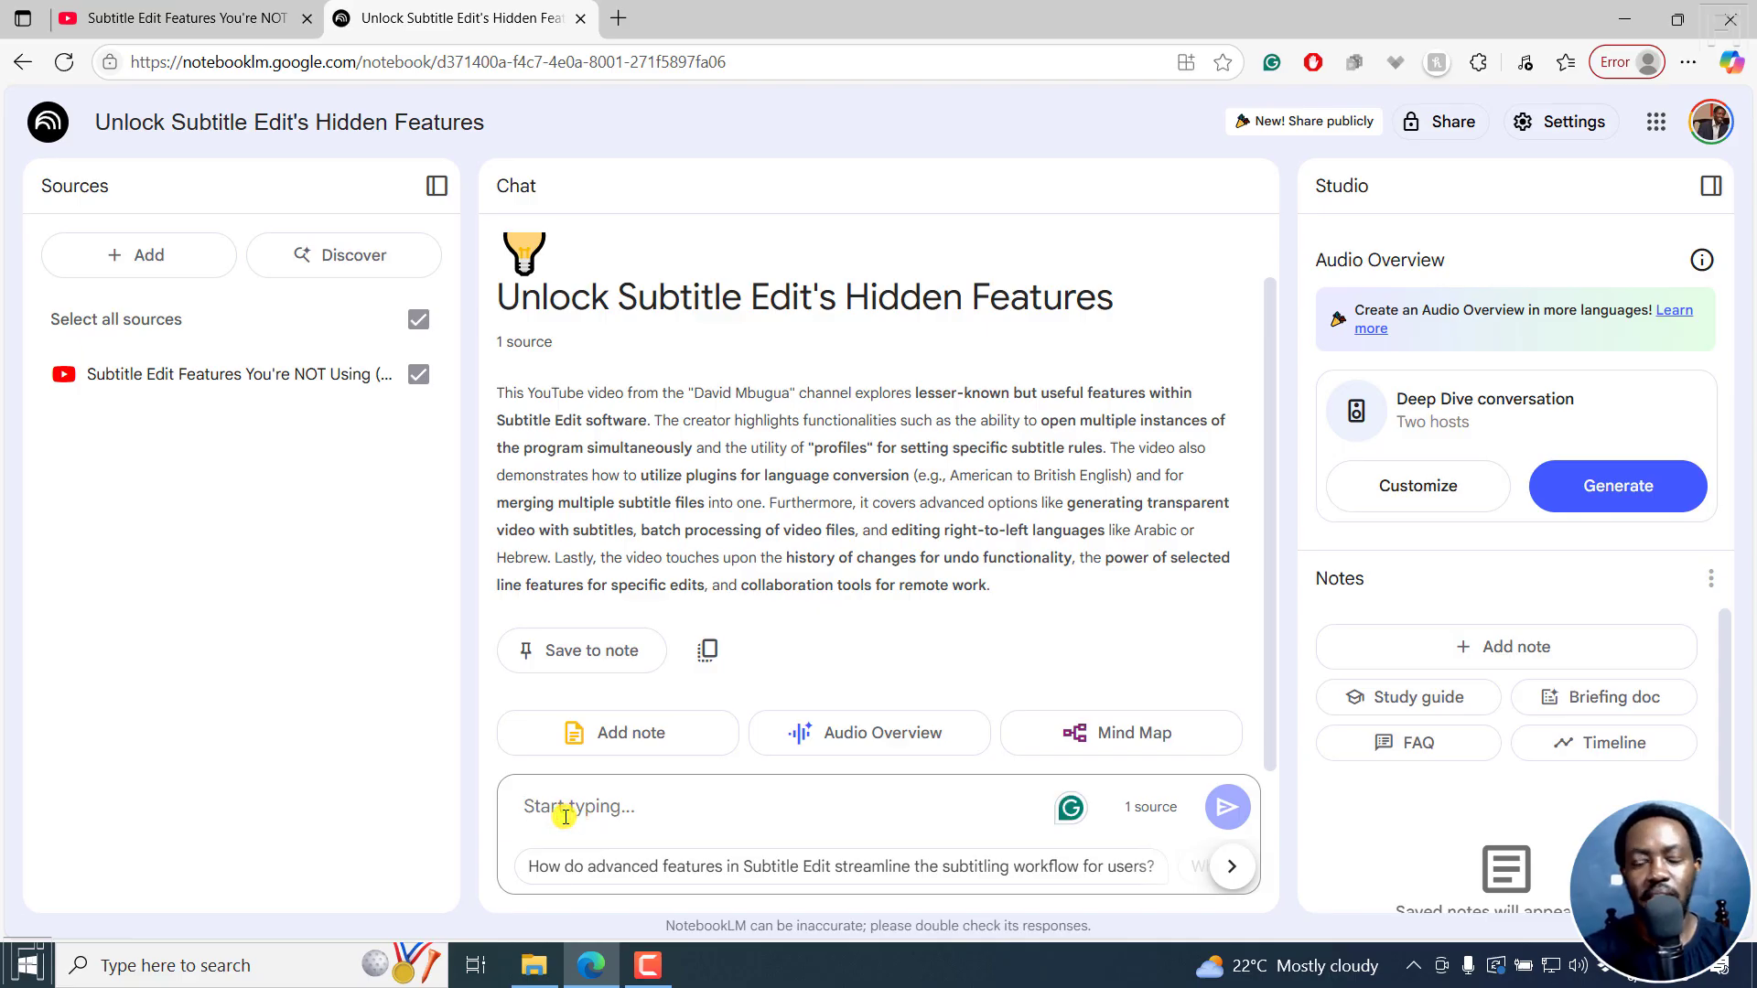
type("Write")
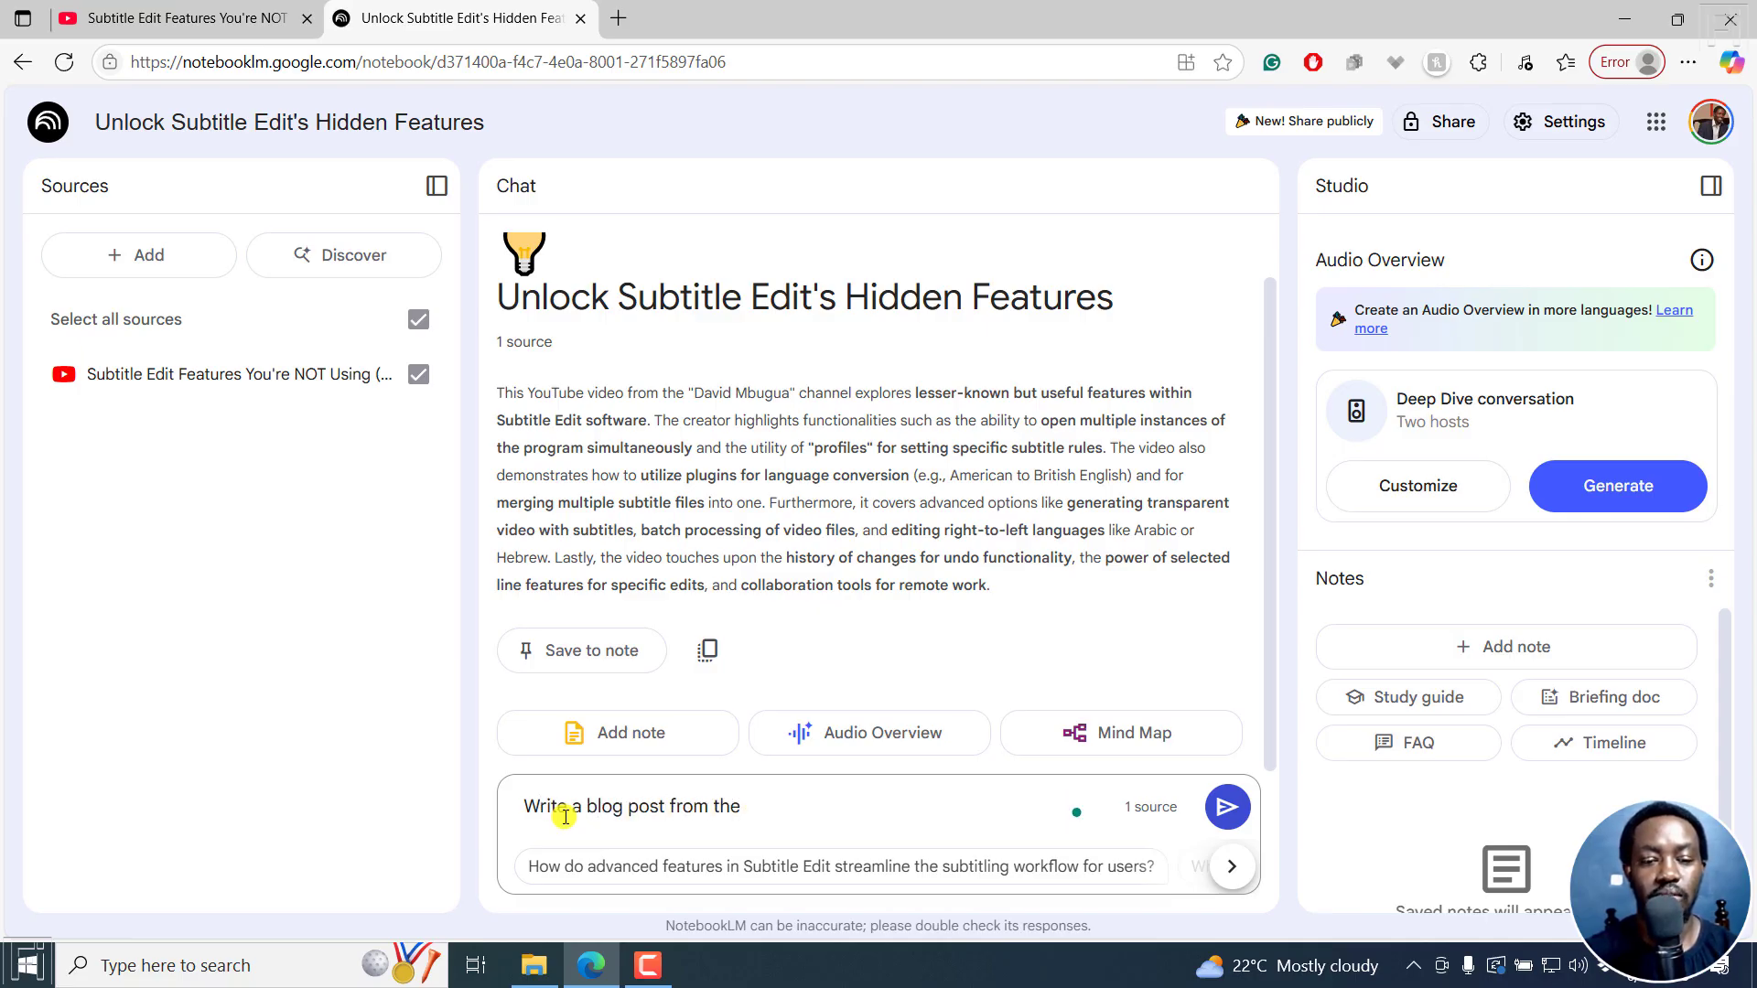
type("a blog post from the summary above")
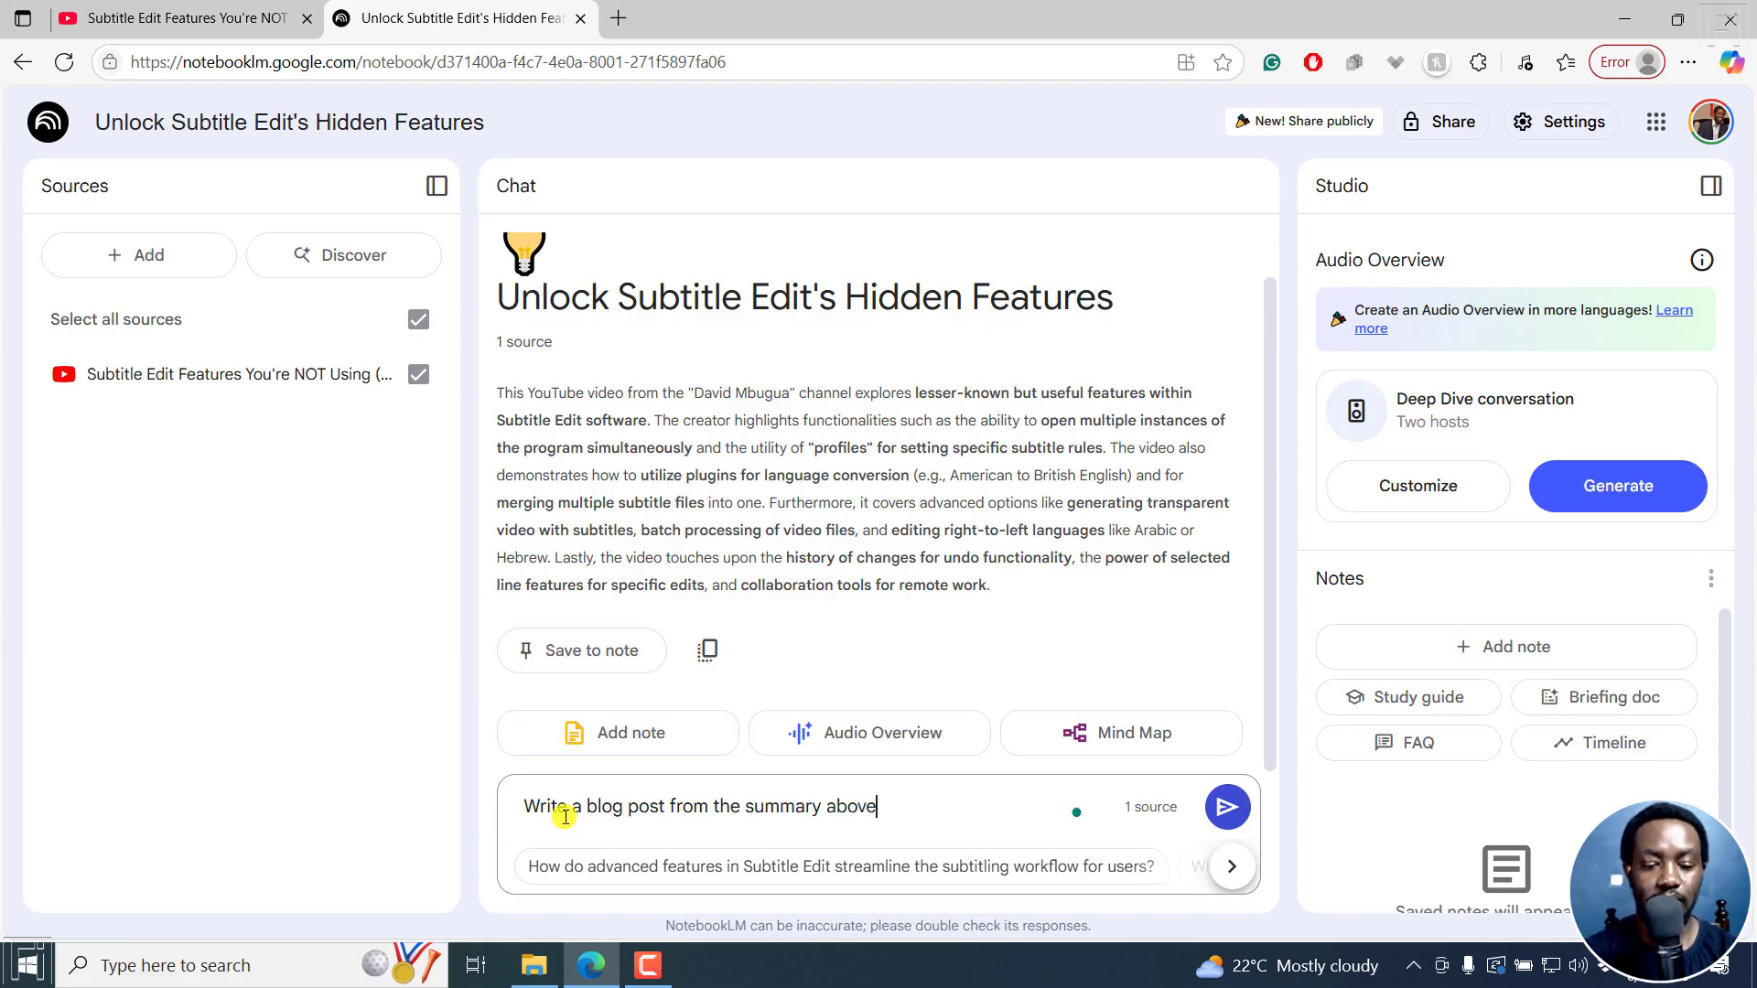
type(" highl")
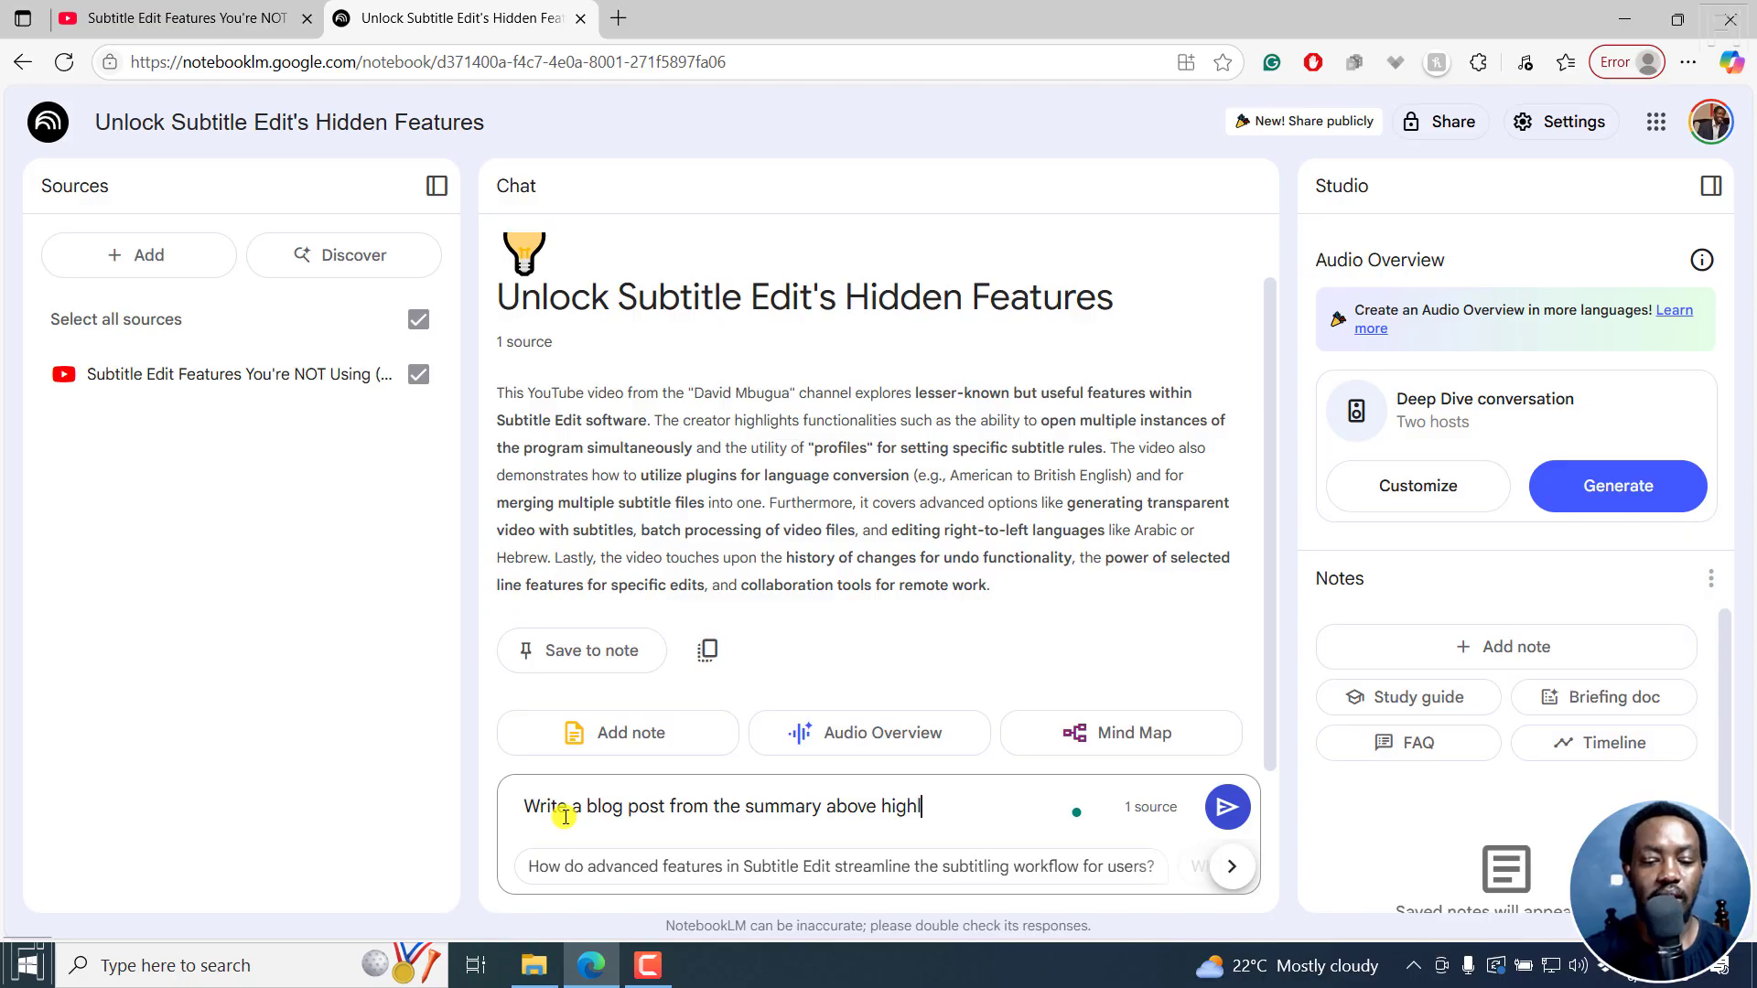
type("ighting all the")
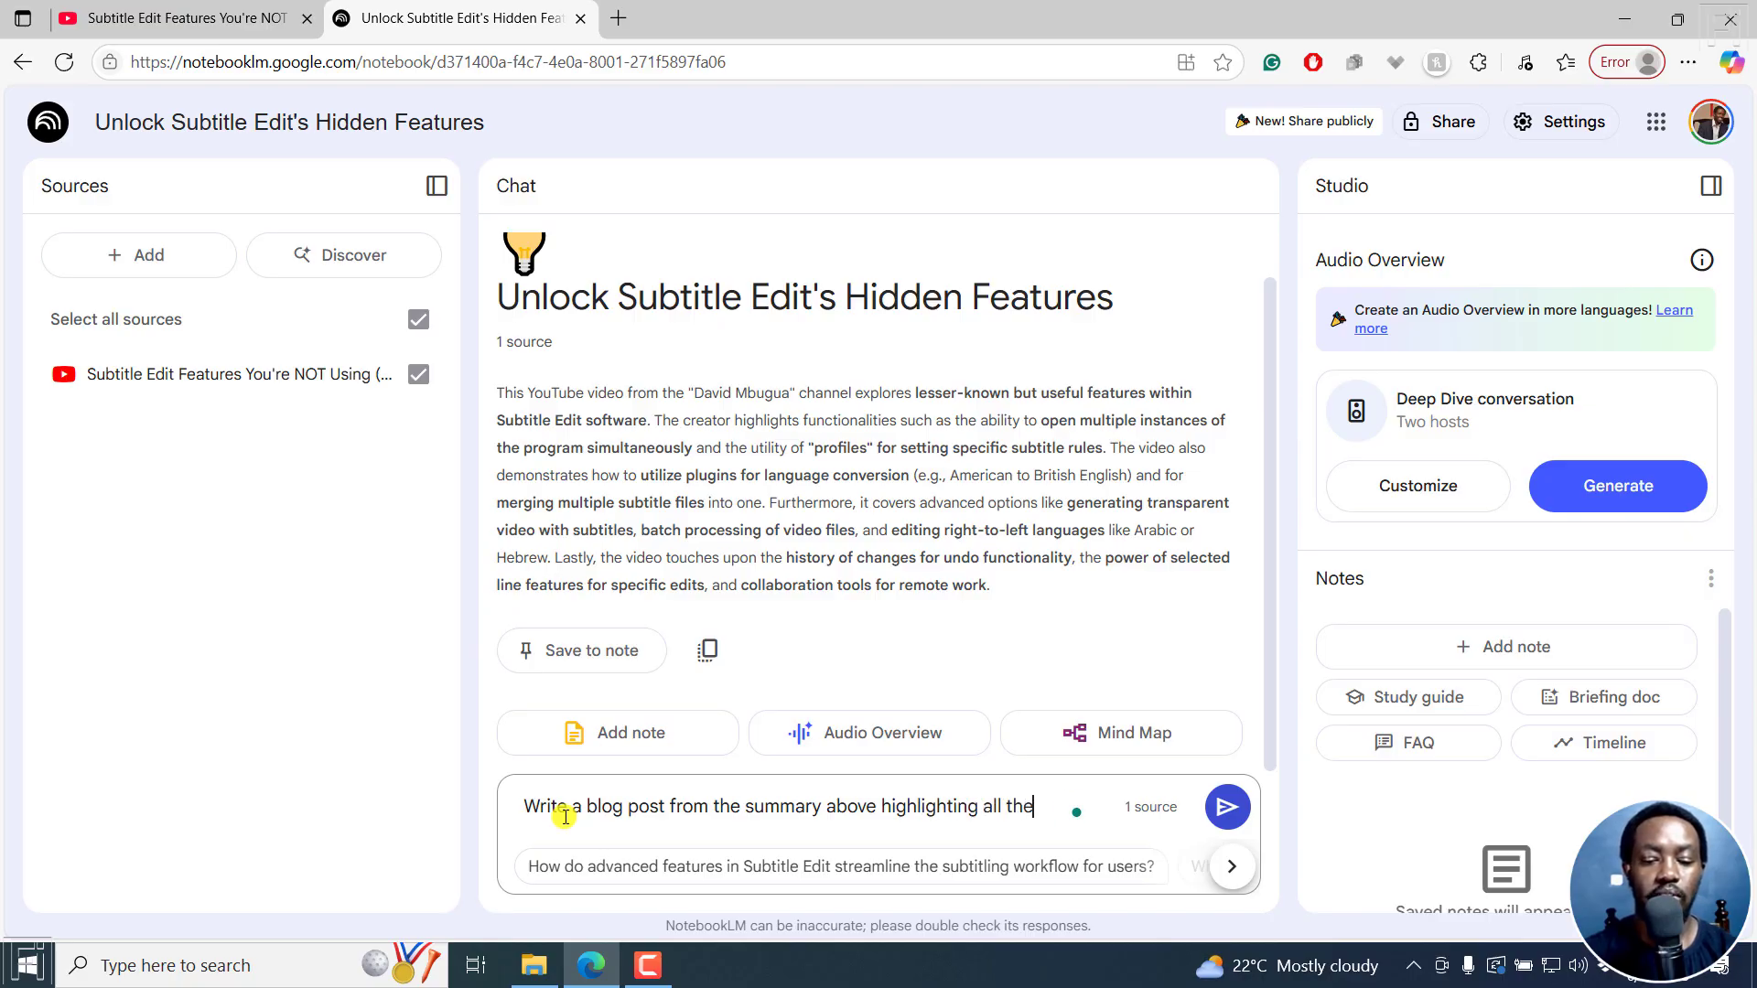
type(" feature mentioned from the v")
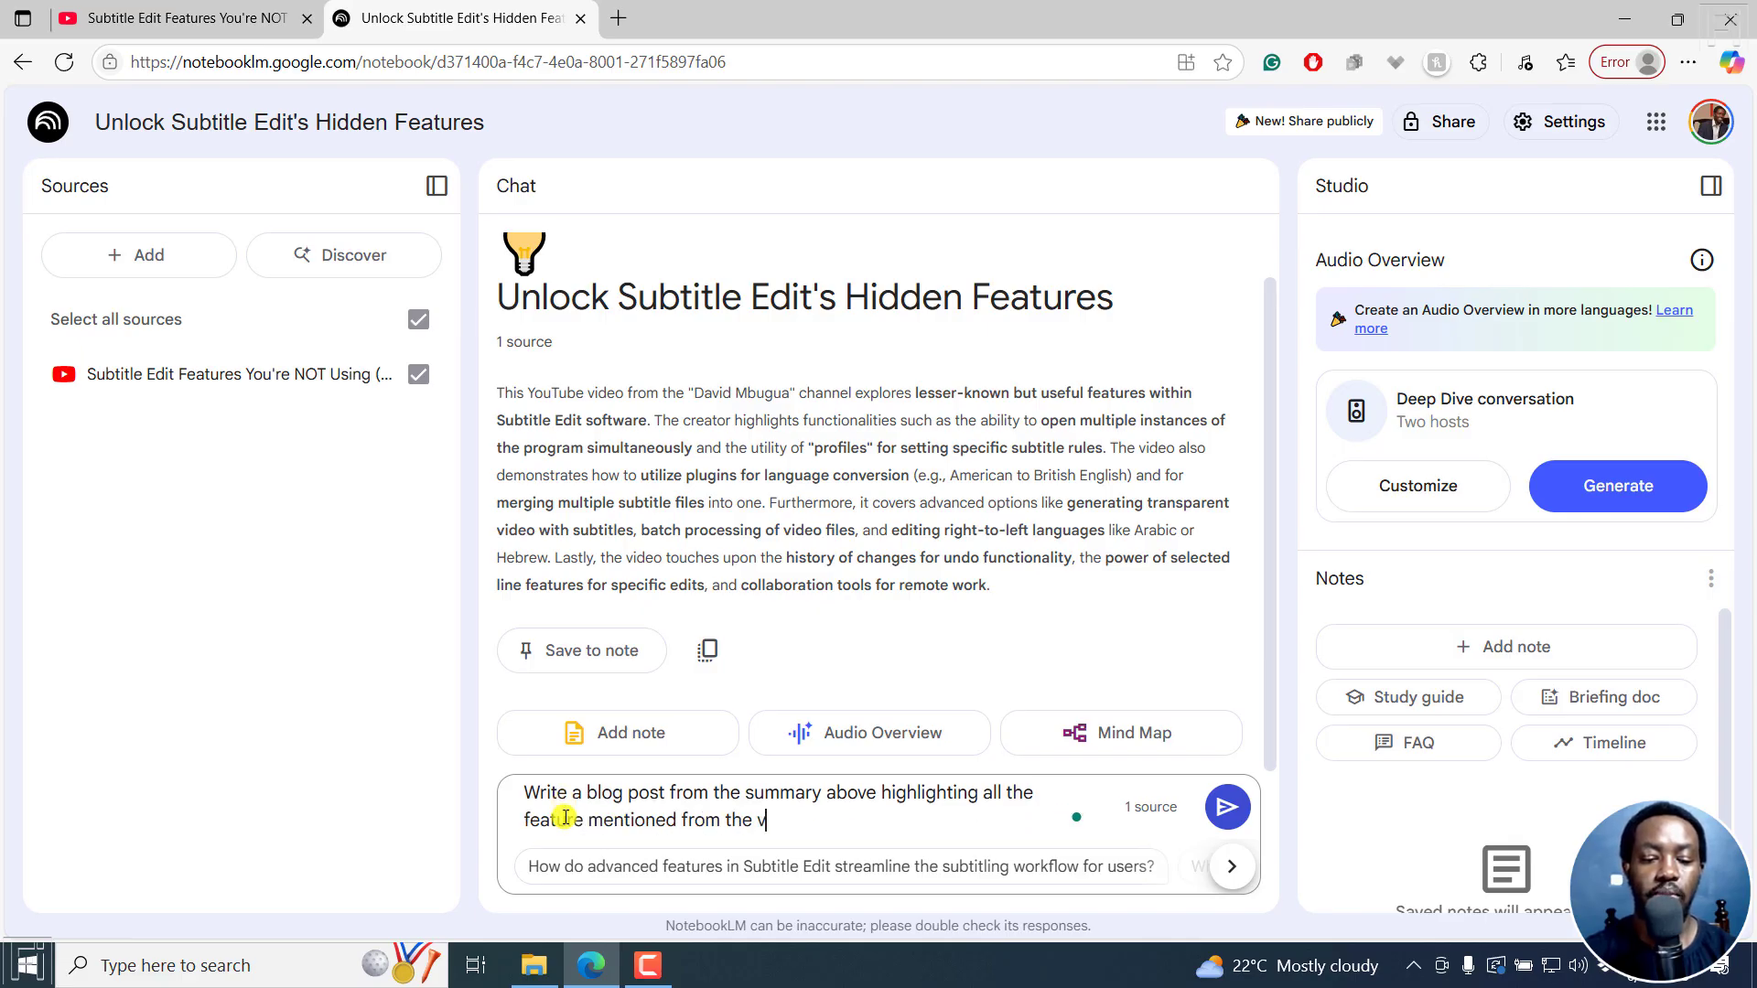
type("ideo.")
key("Return")
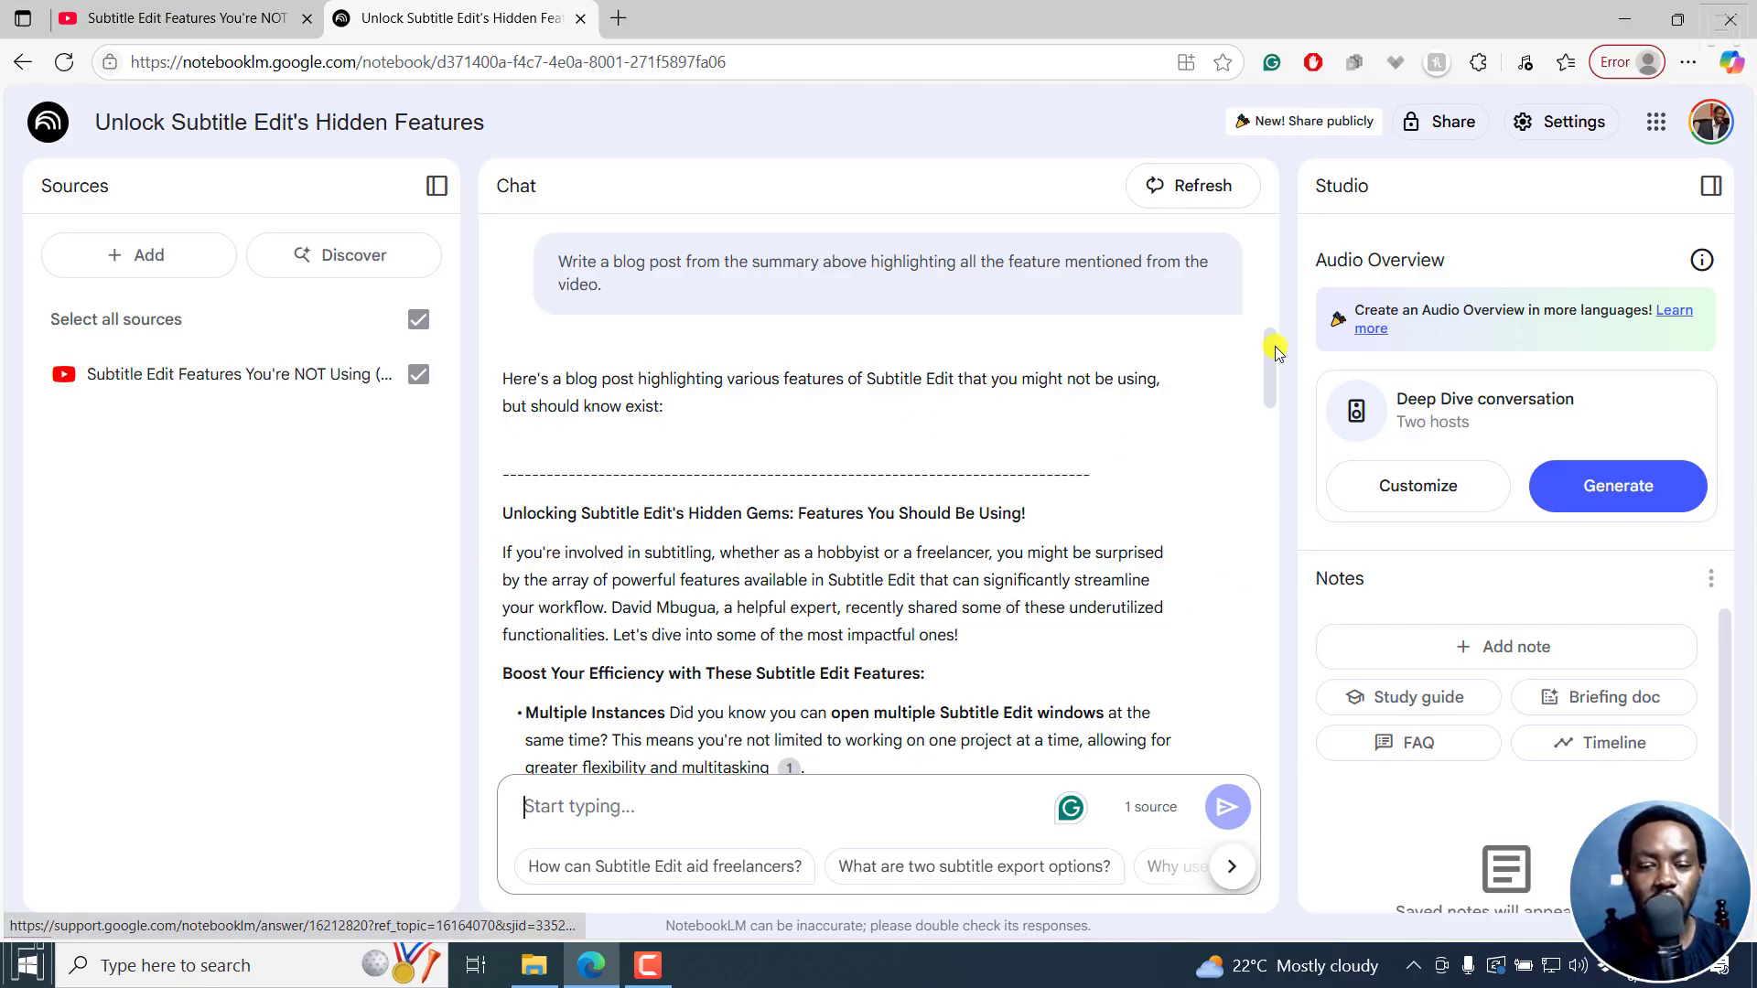
- Read the generated blog post through batch conversion, export plugin and shortcuts to its conclusion
left_click_drag(1275, 352, 1279, 399)
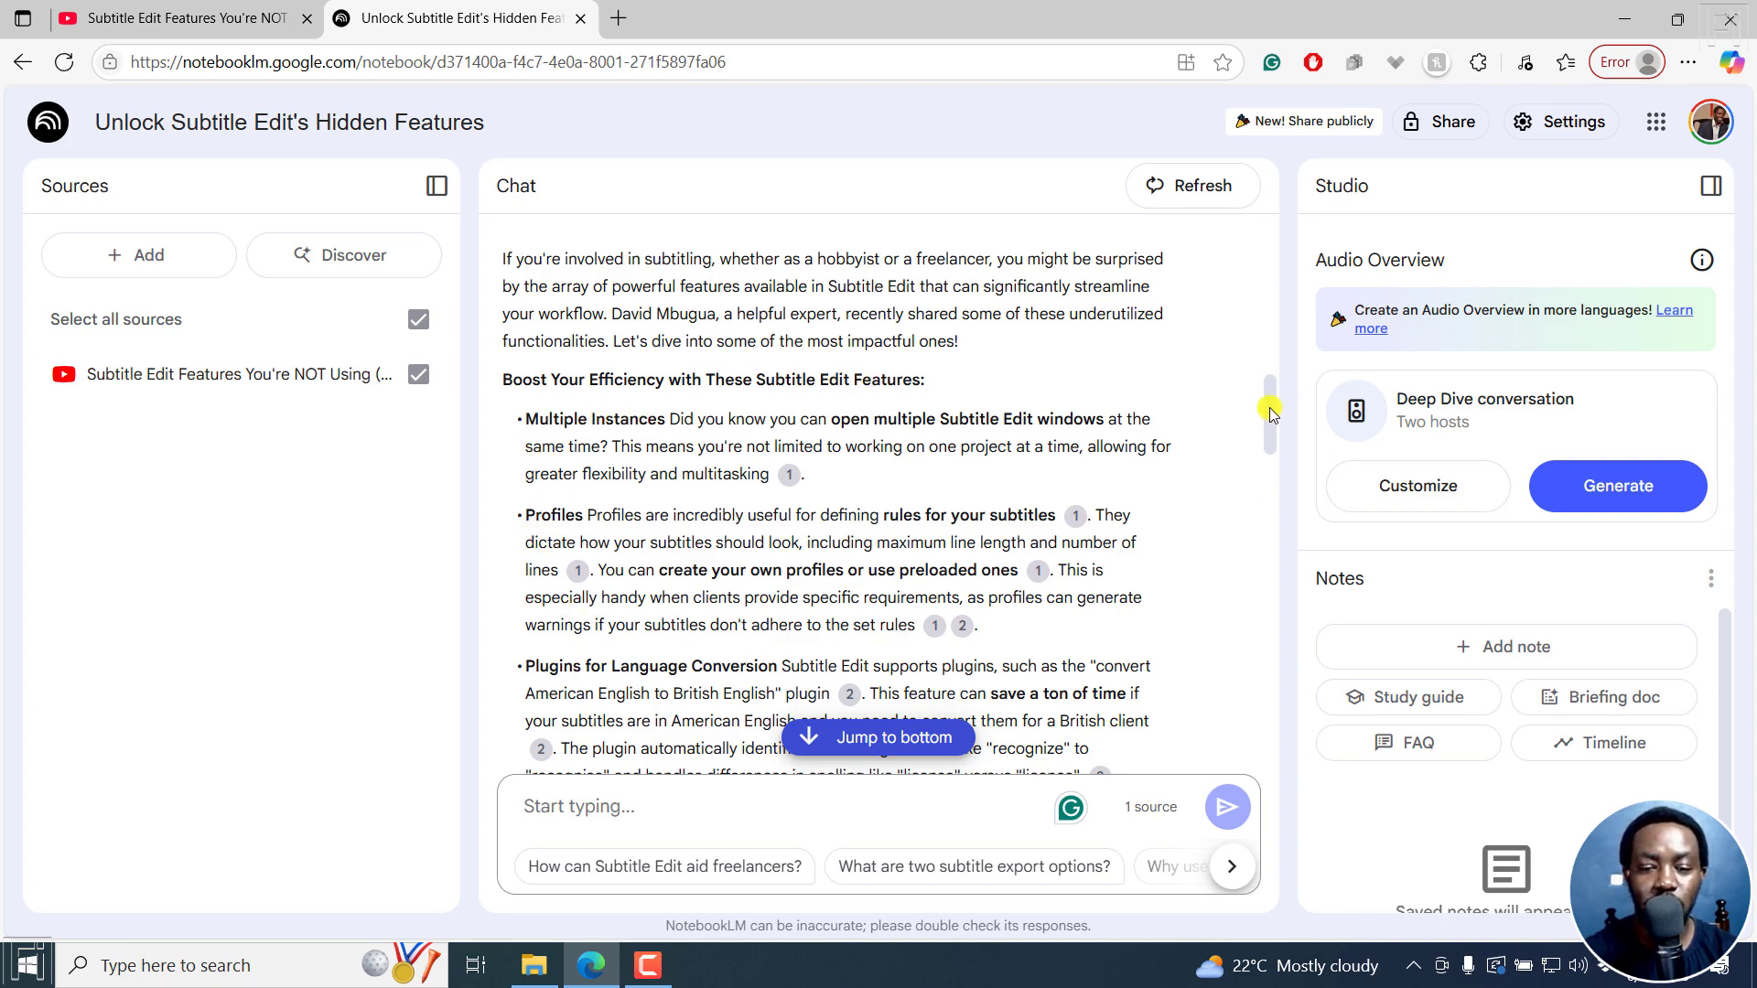
left_click_drag(1270, 414, 1304, 497)
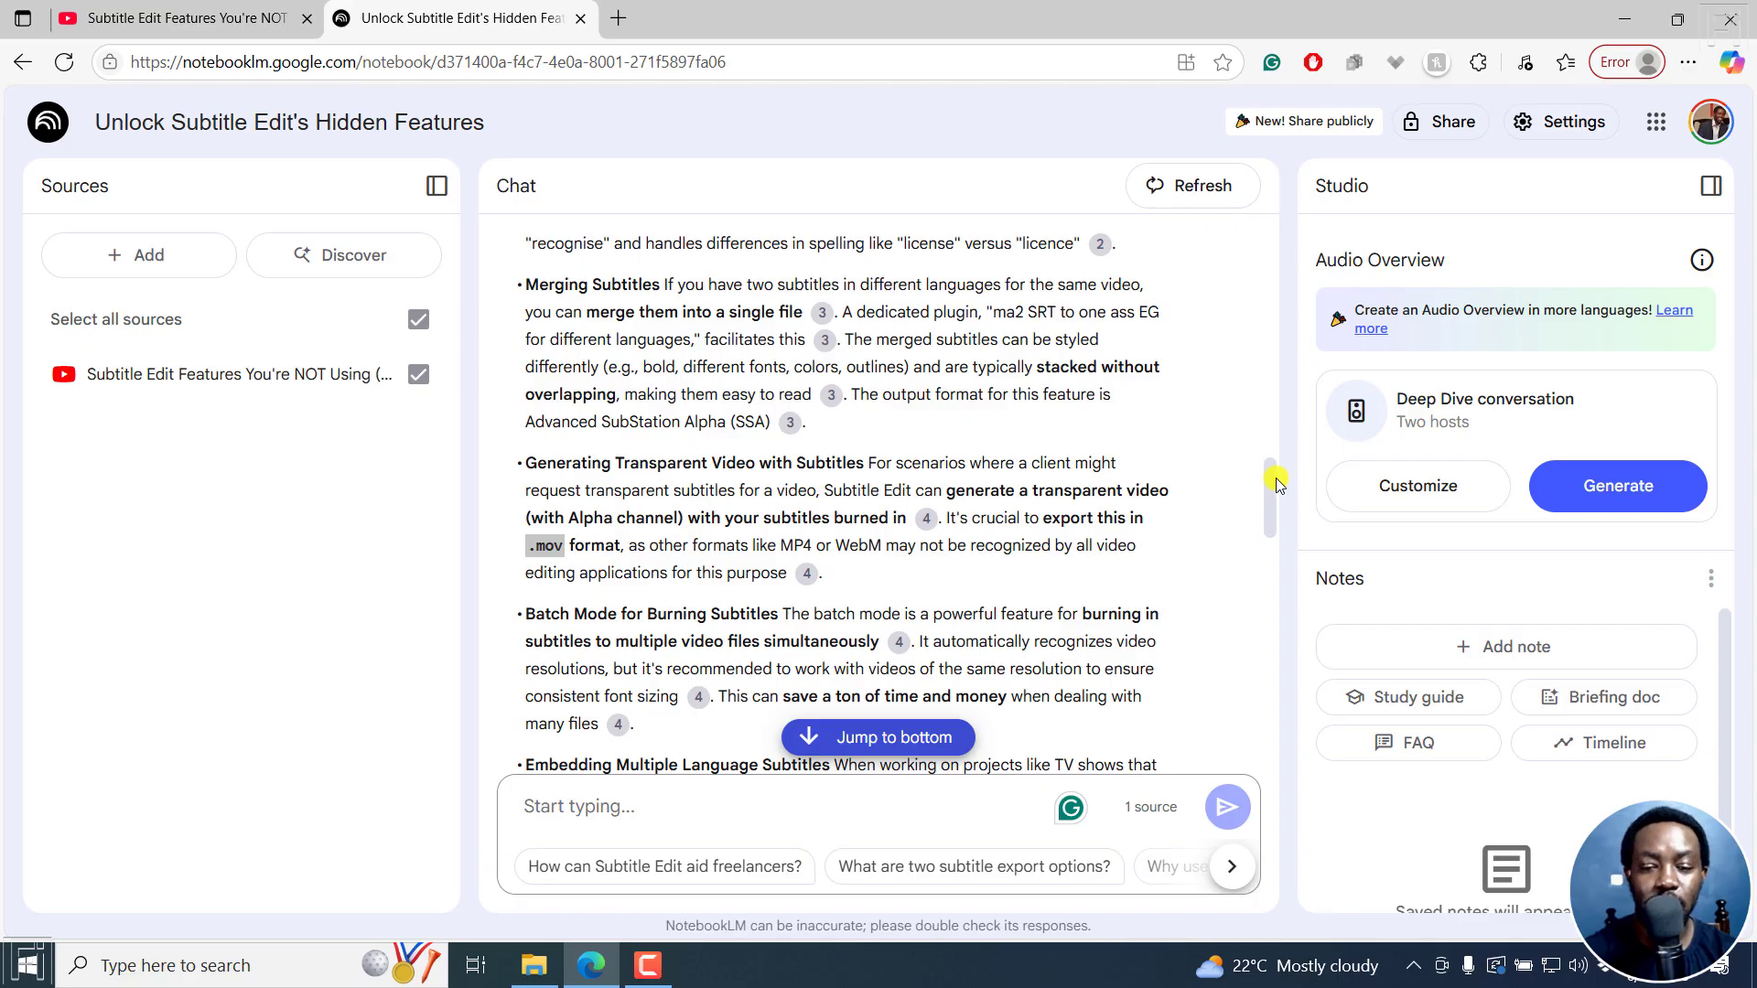
left_click_drag(1276, 478, 1276, 535)
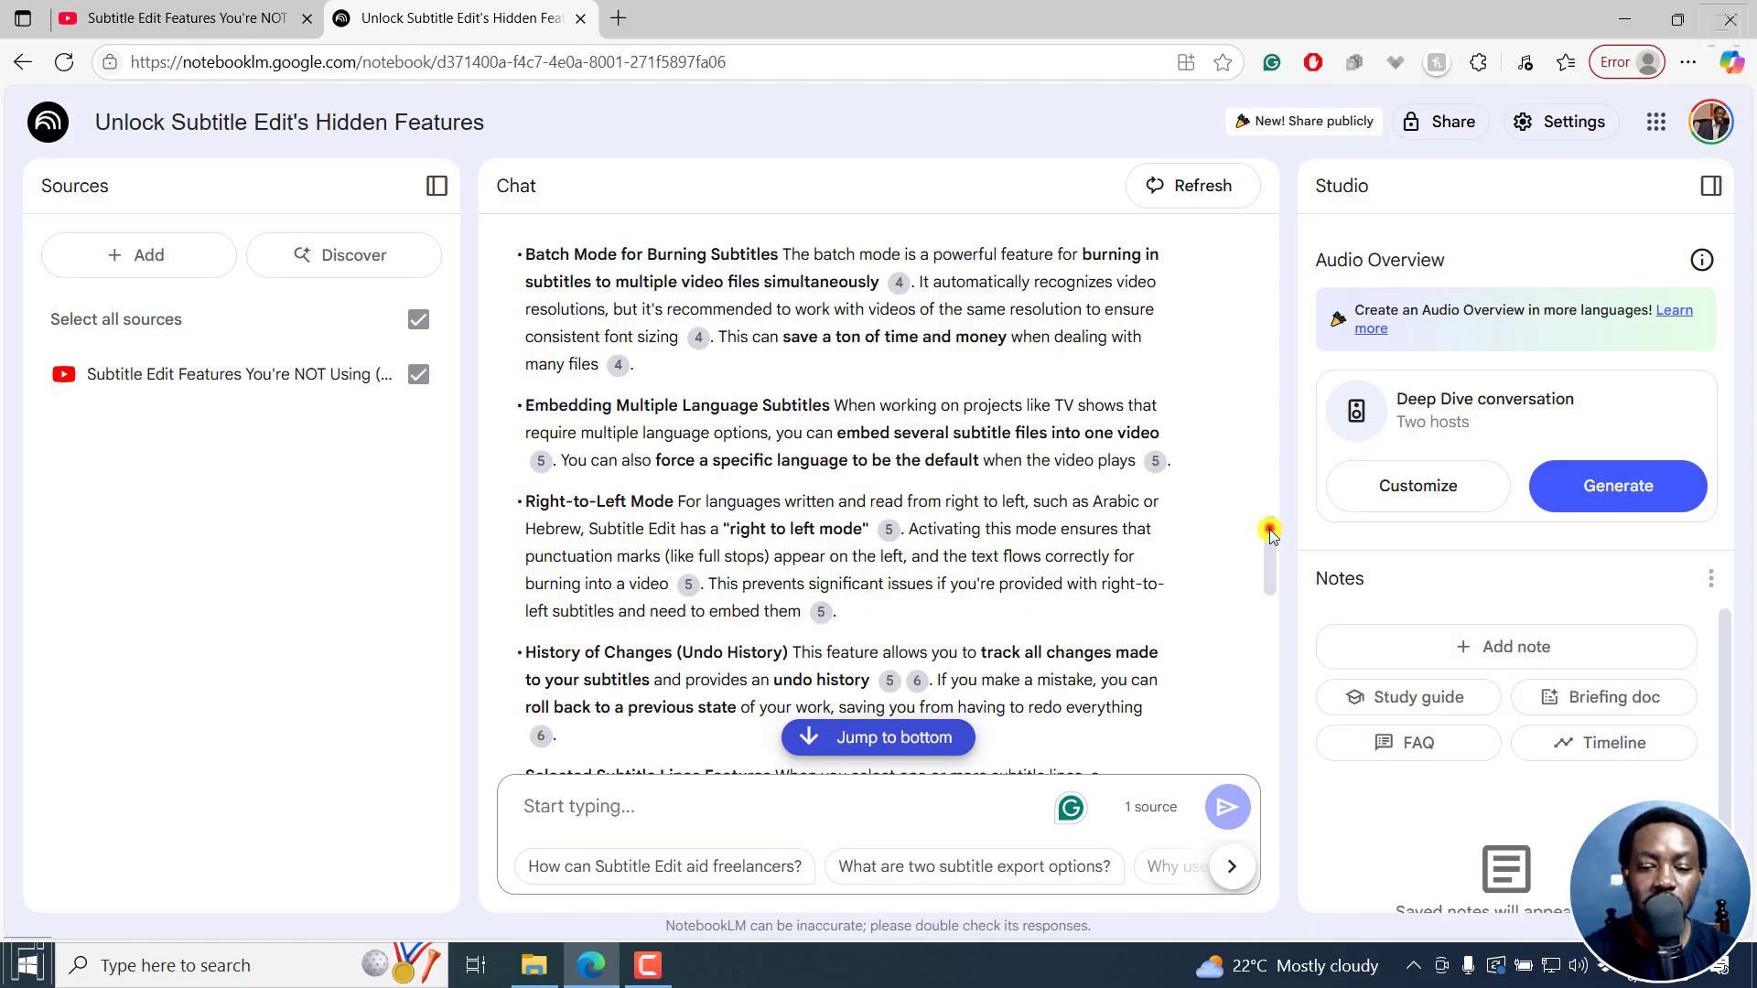
left_click_drag(1270, 531, 1272, 601)
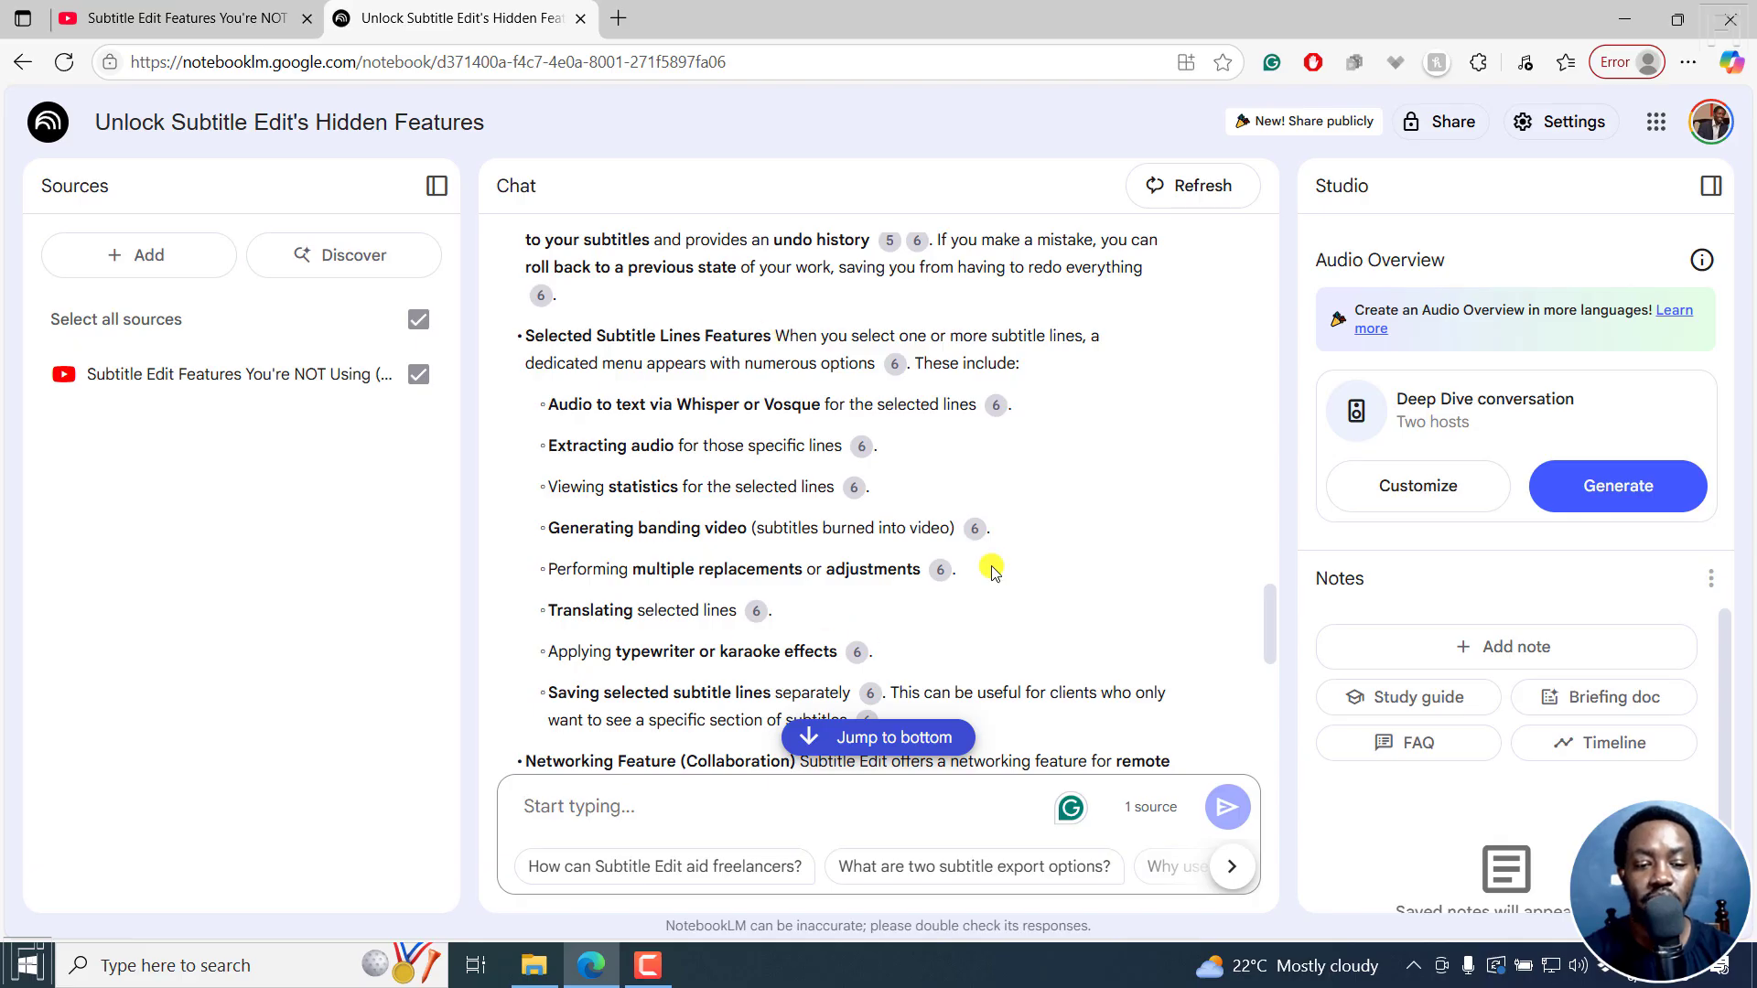
scroll(1264, 612, "down", 4)
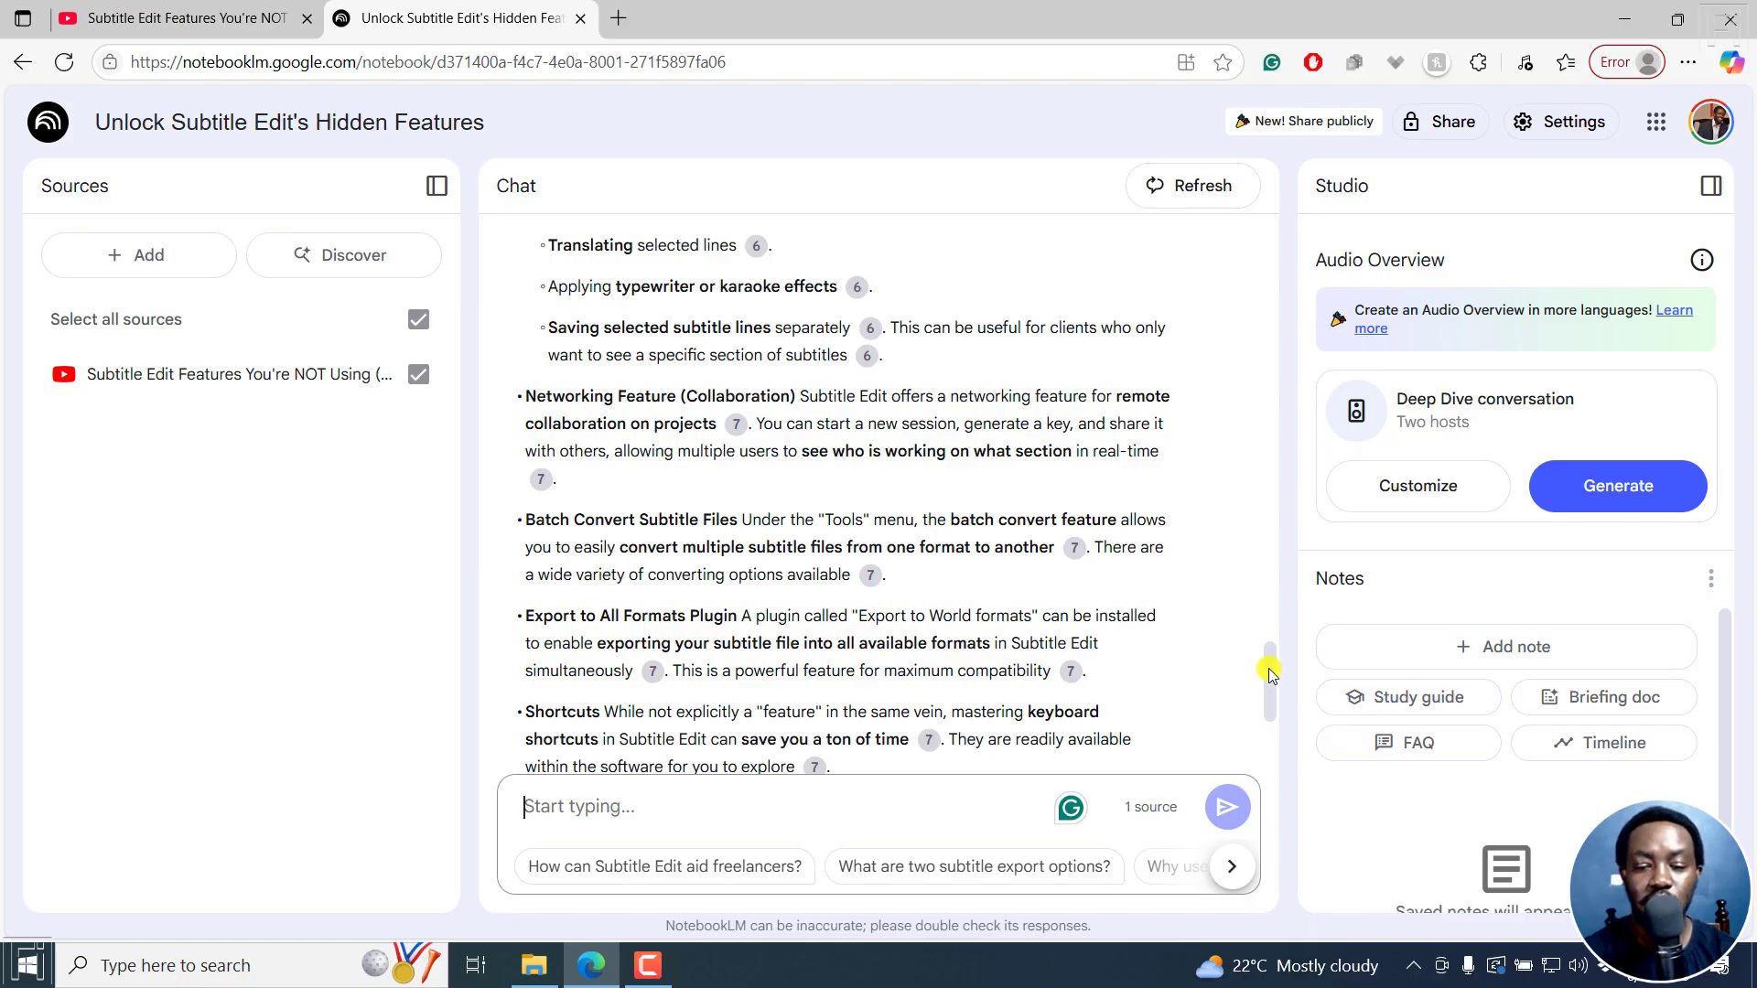
scroll(1273, 697, "down", 4)
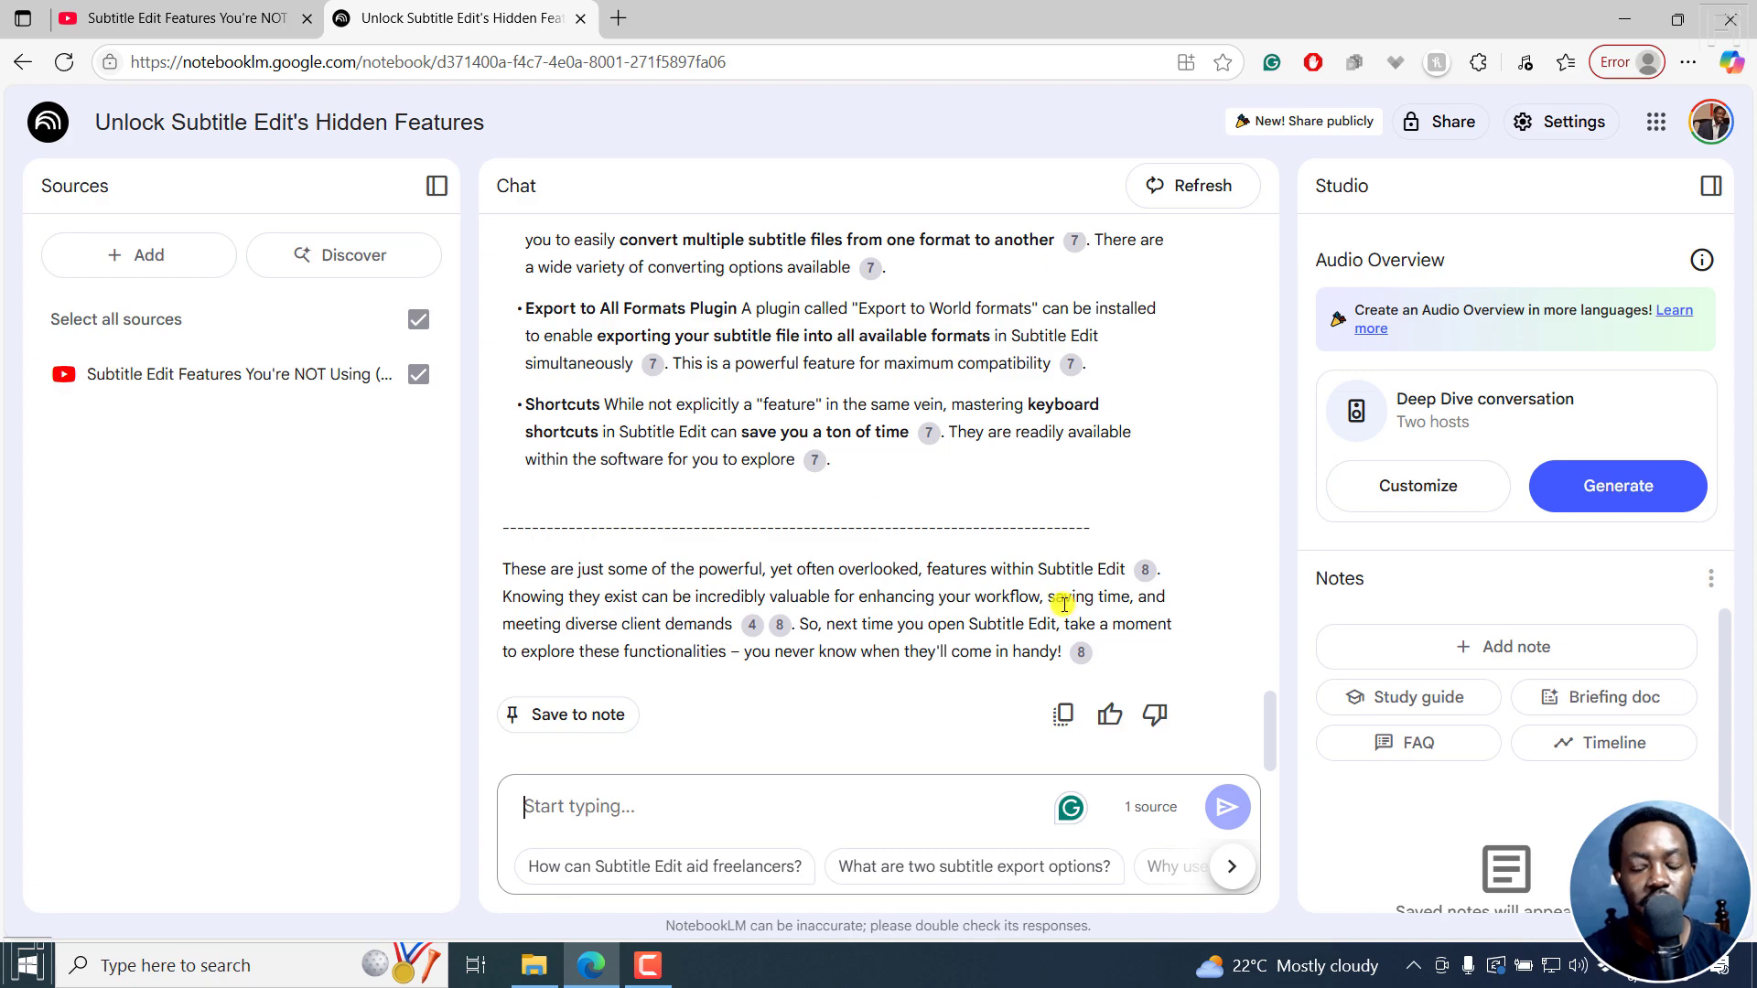
- Copy the blog post response using the Copy icon beside the thumbs-up button
left_click(1054, 716)
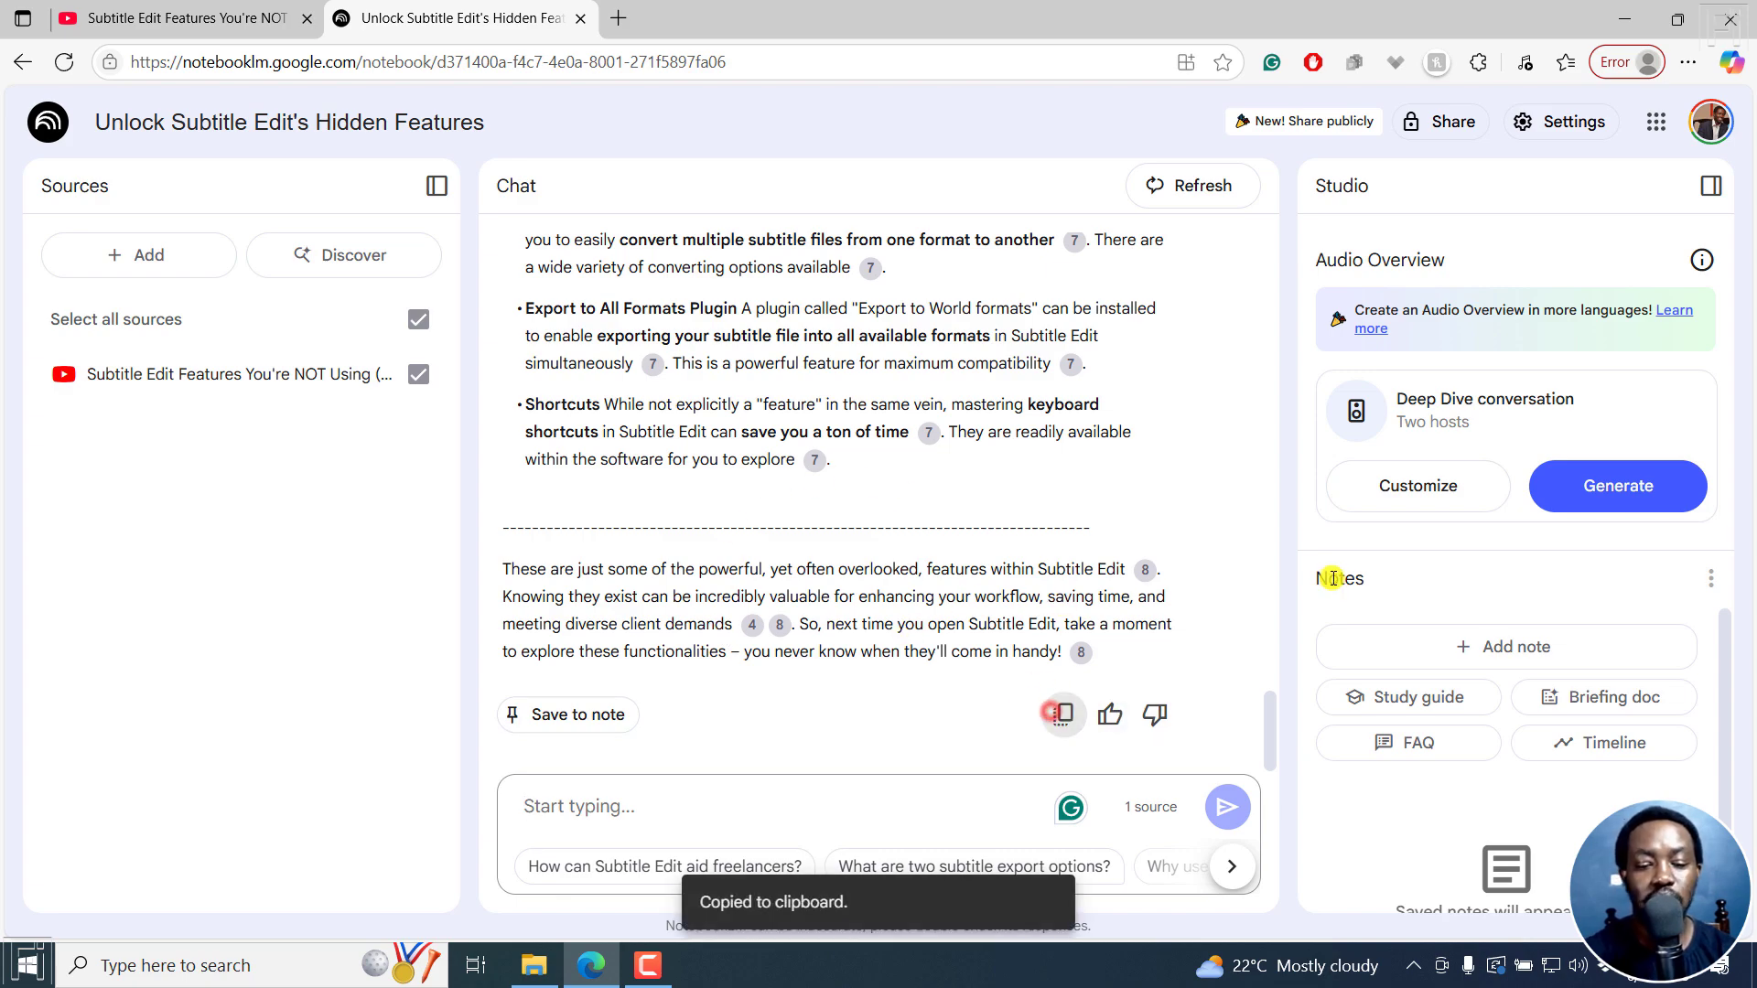